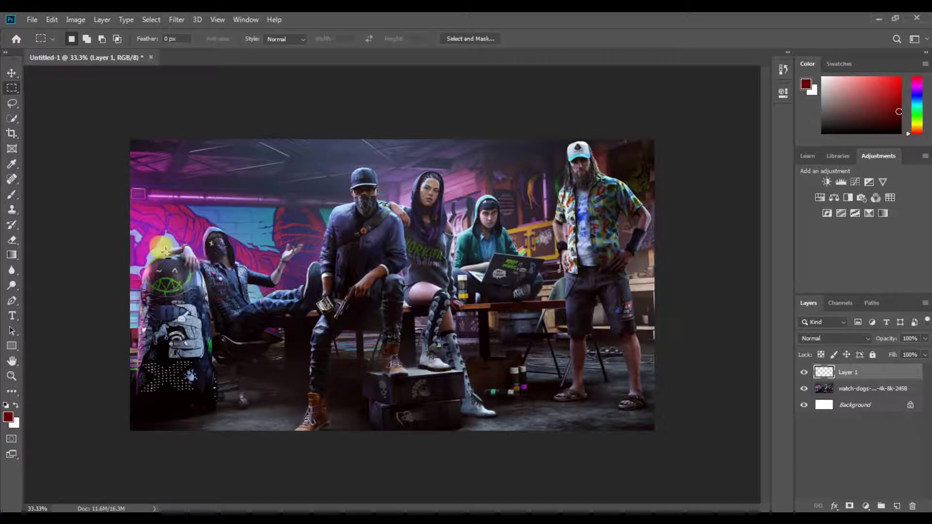
- Draw a tall rectangular selection over the skateboard and fill it with the dark red foreground colour on Layer 1
left_click_drag(186, 272, 189, 276)
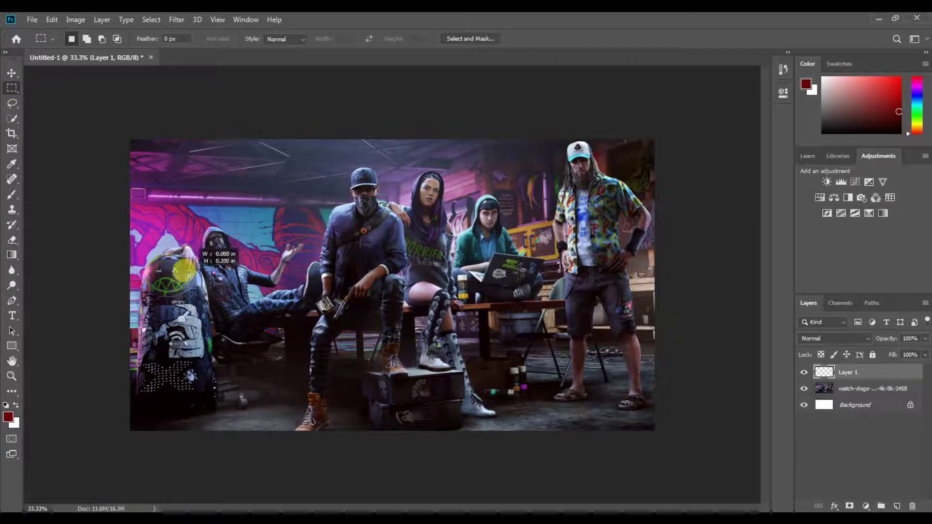
left_click(147, 234)
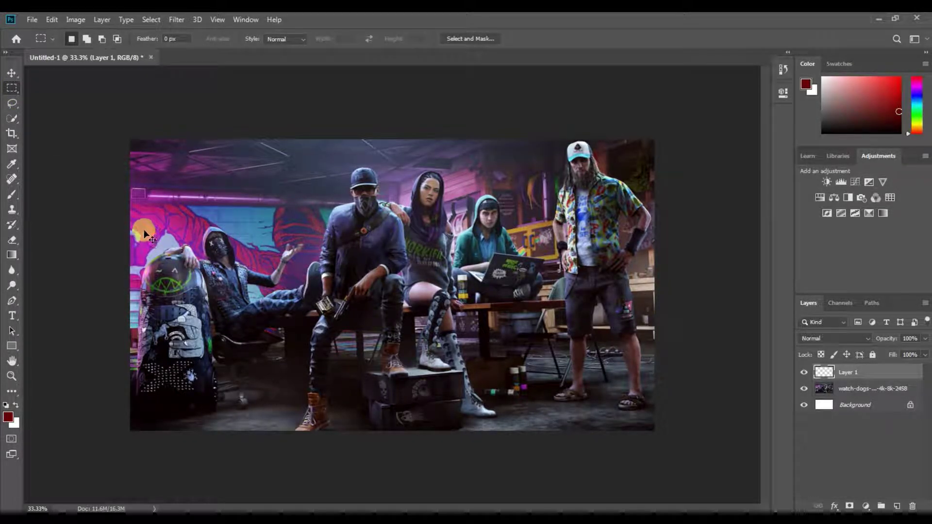
left_click_drag(143, 223, 180, 321)
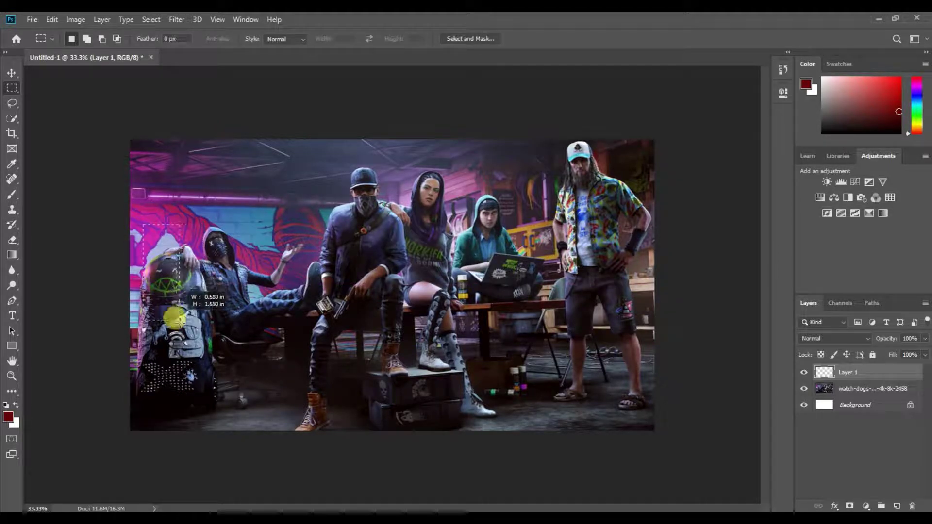
left_click_drag(196, 364, 194, 399)
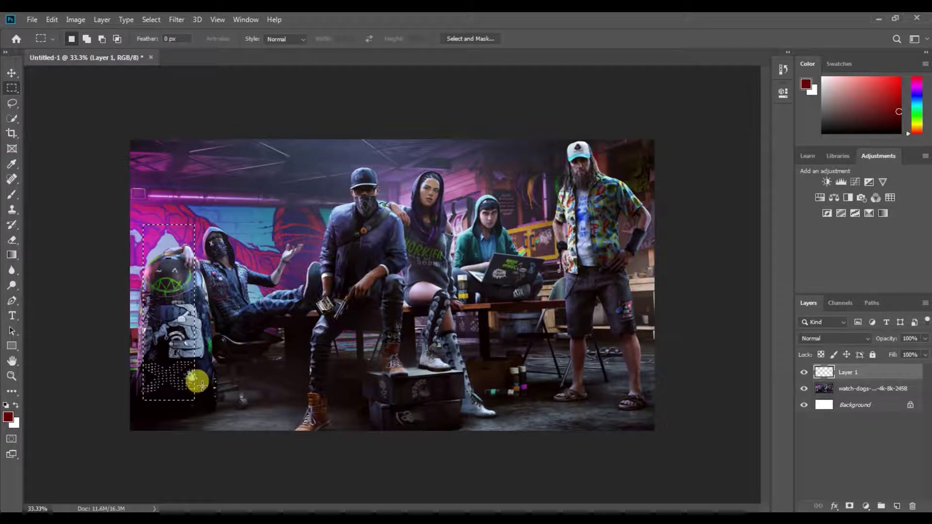
key("alt+Delete")
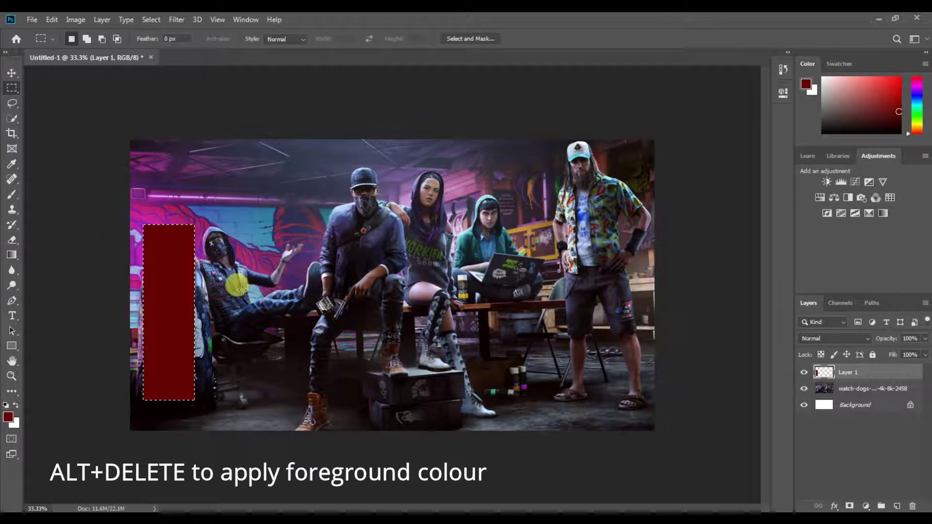
- Add Bevel & Emboss with Contour, a Stroke and a Drop Shadow to the tall red rectangle's layer
double_click(864, 371)
left_click(508, 139)
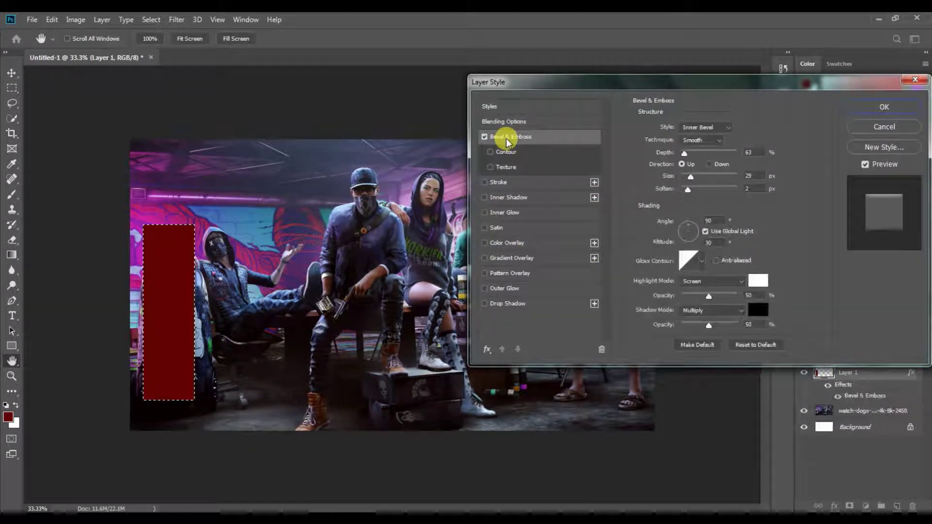
left_click(502, 153)
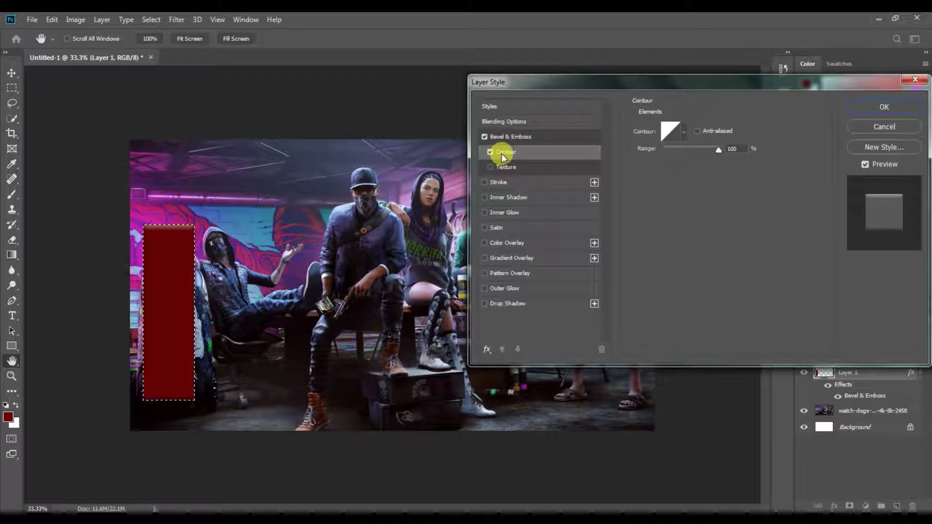
left_click(496, 187)
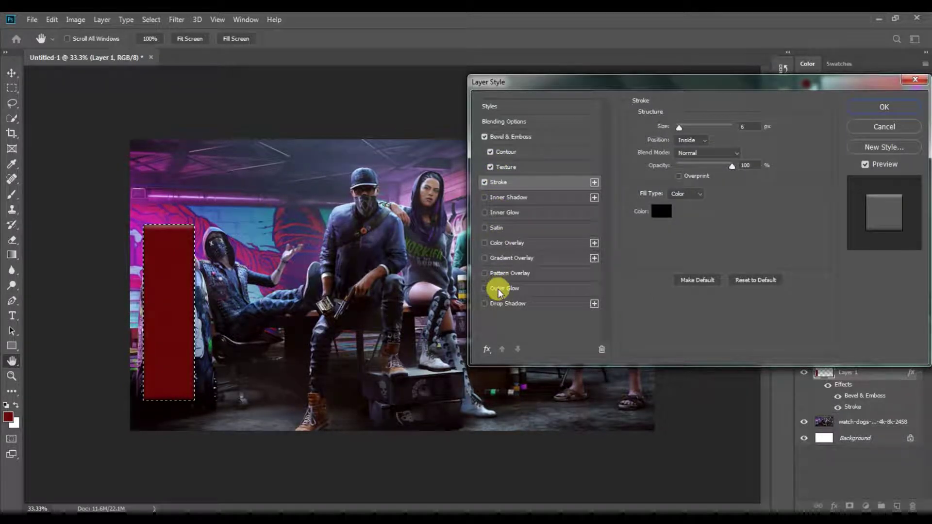
left_click(499, 307)
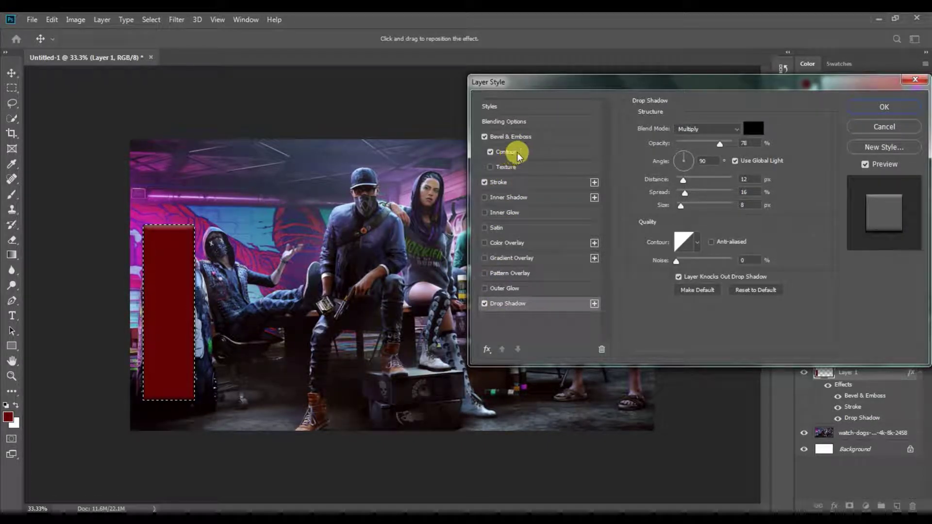
- Enable the bevel's Texture option and set its scale to 45% and its depth to +51%
left_click(518, 154)
left_click(548, 169)
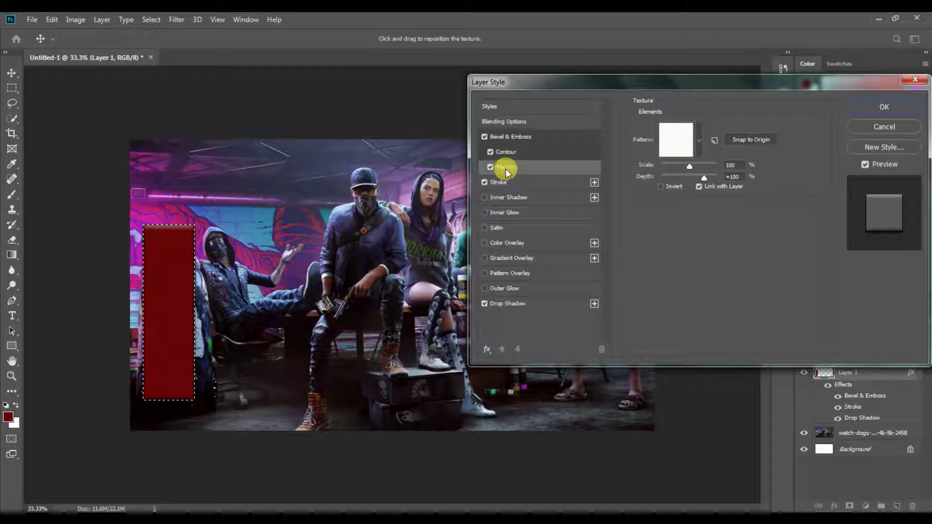
left_click(516, 151)
left_click(483, 166)
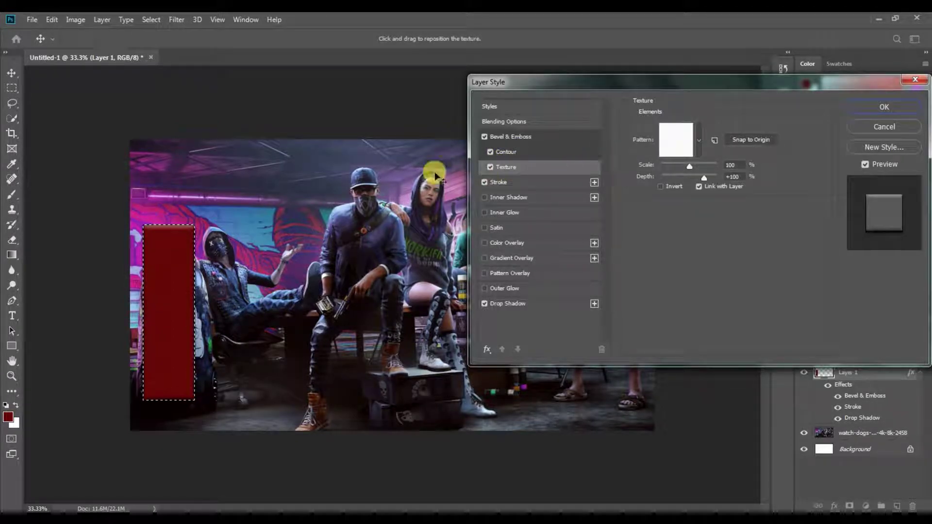
left_click(489, 166)
left_click(507, 168)
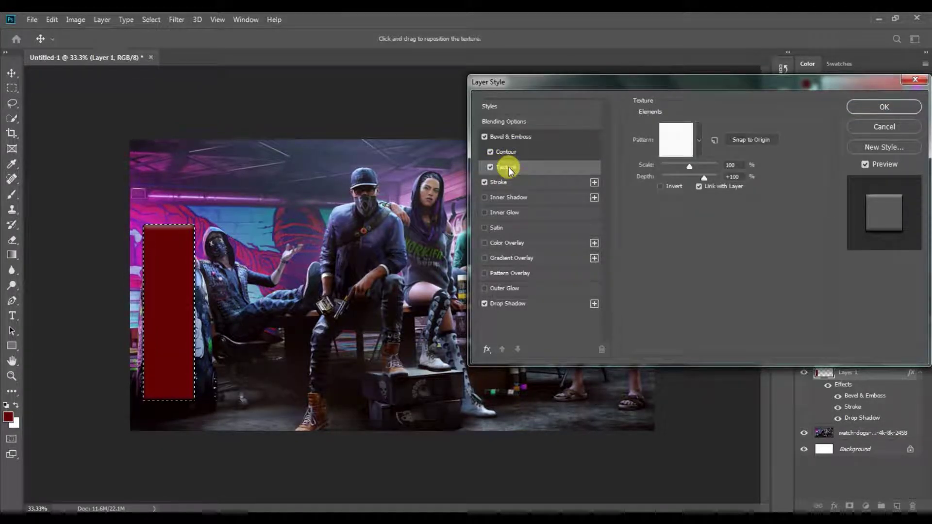
left_click_drag(691, 167, 698, 186)
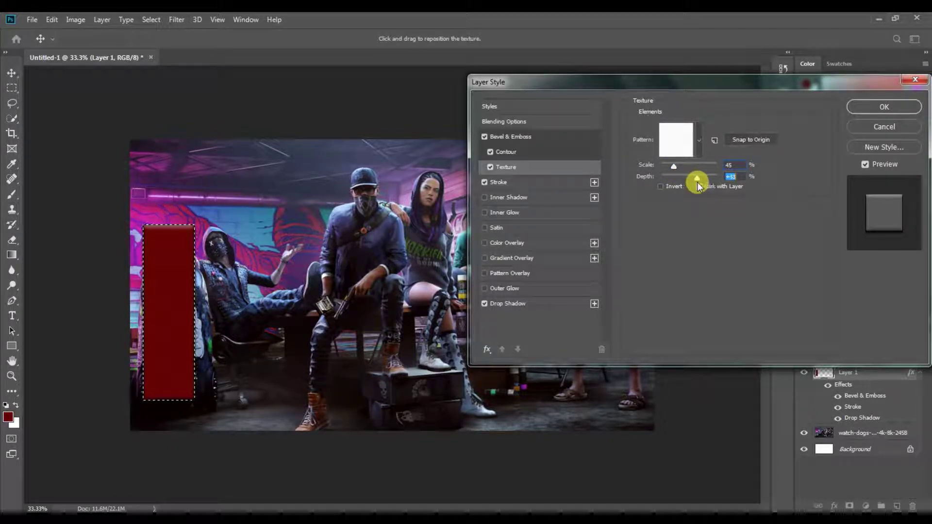
- Lower the bevel contour's range, set the Bevel & Emboss depth to 292% and apply the layer style
left_click(509, 152)
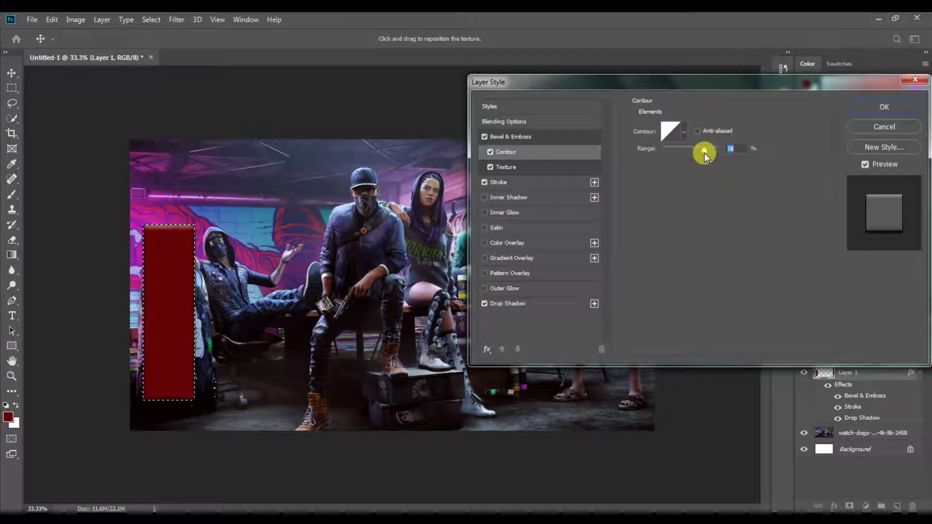
left_click(547, 136)
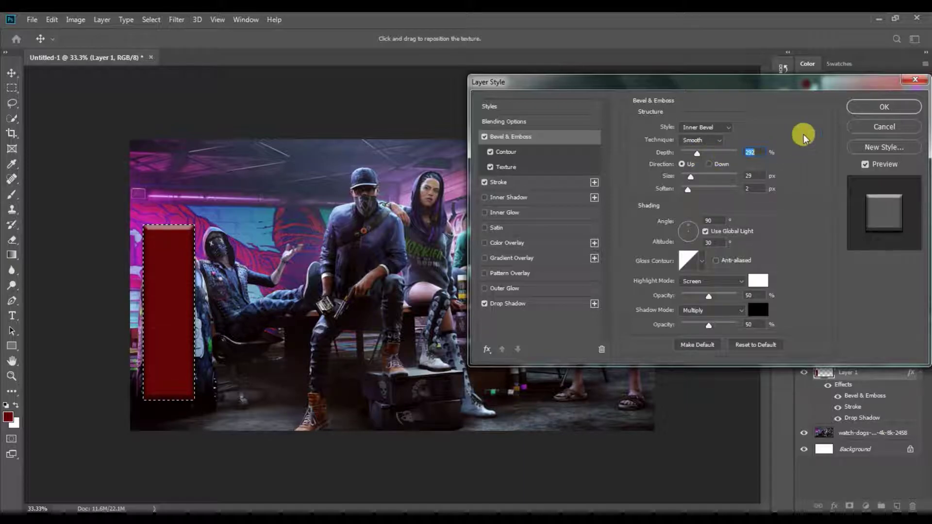
left_click(865, 108)
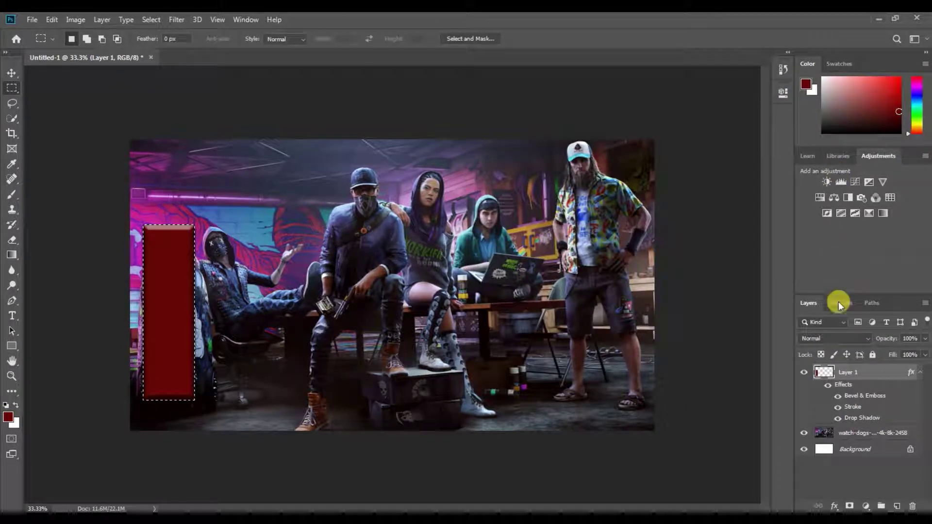
- Deselect, duplicate the wallpaper layer to the top of the stack, and clip the copy to Layer 1
left_click(850, 434)
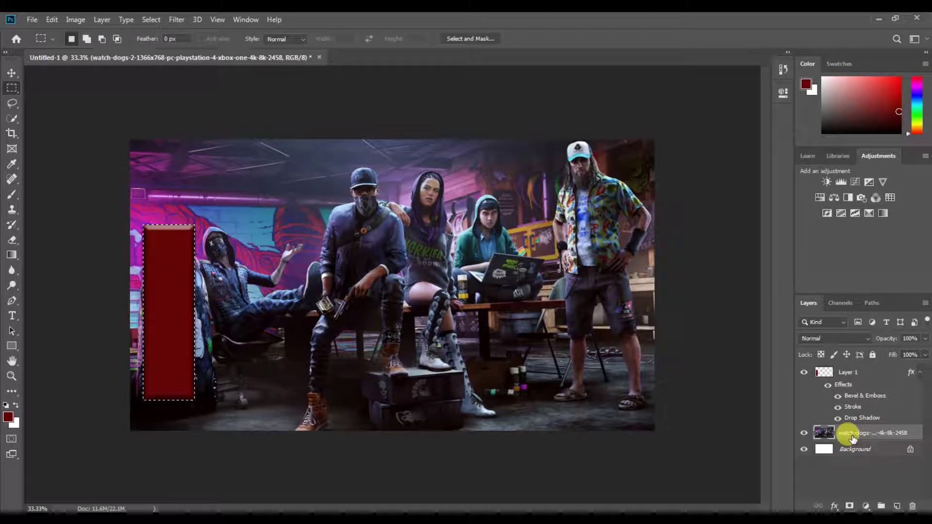
key("ctrl+d")
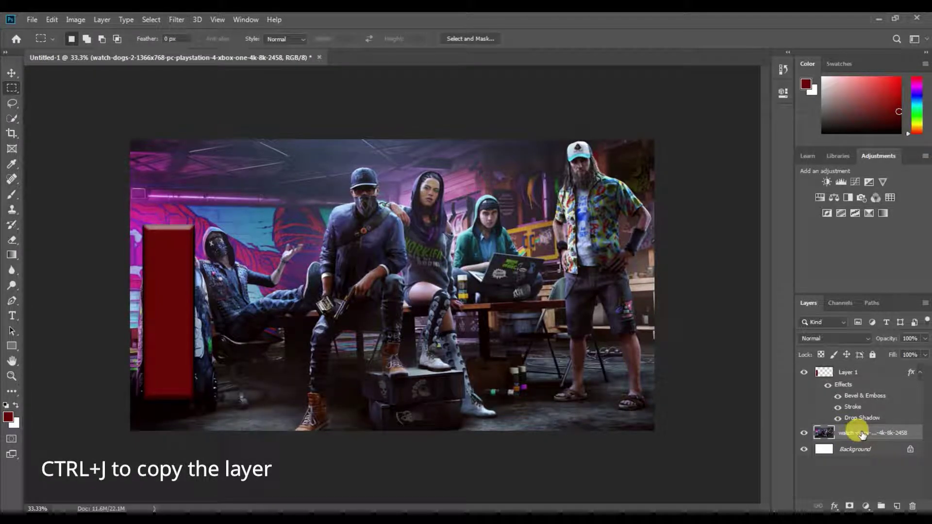
left_click_drag(861, 440, 864, 369)
right_click(847, 376)
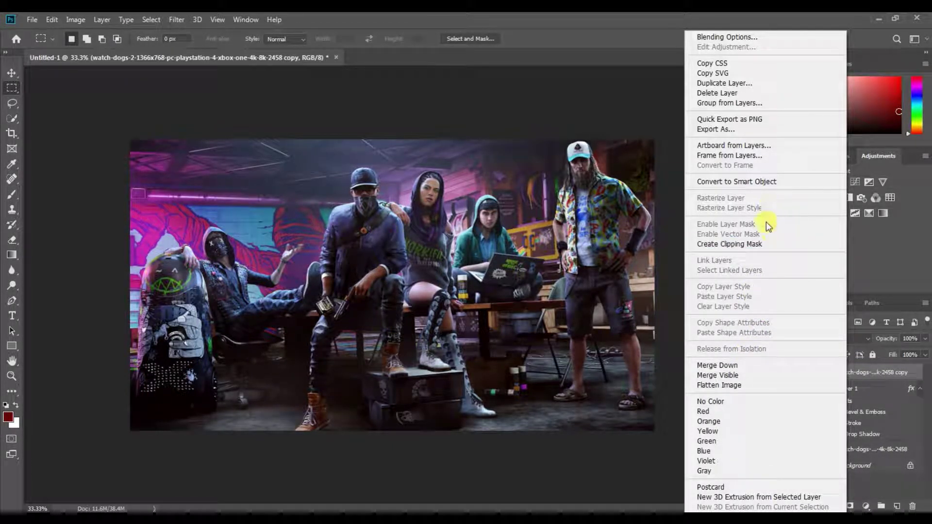
left_click(755, 247)
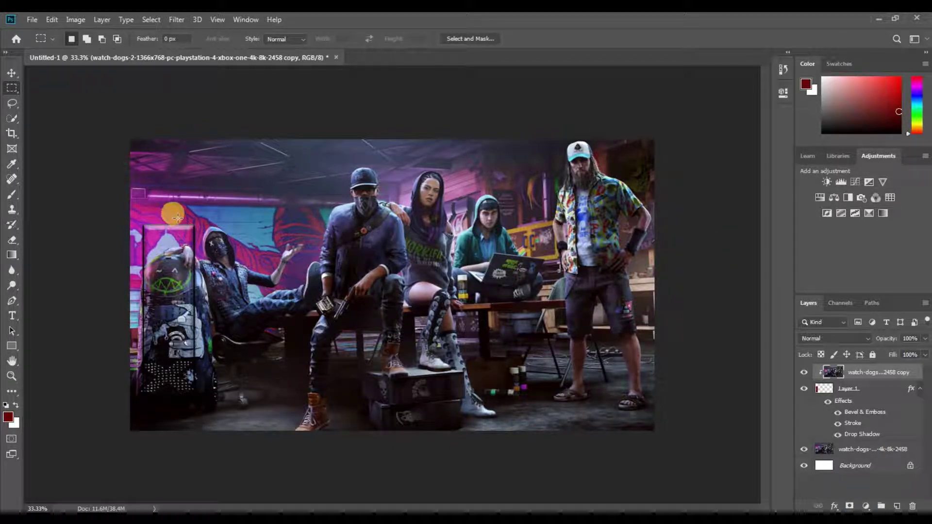
- Select a wide rectangle around the seated hooded man's head and fill it with dark red on a new layer
left_click_drag(181, 216, 309, 262)
left_click(896, 506)
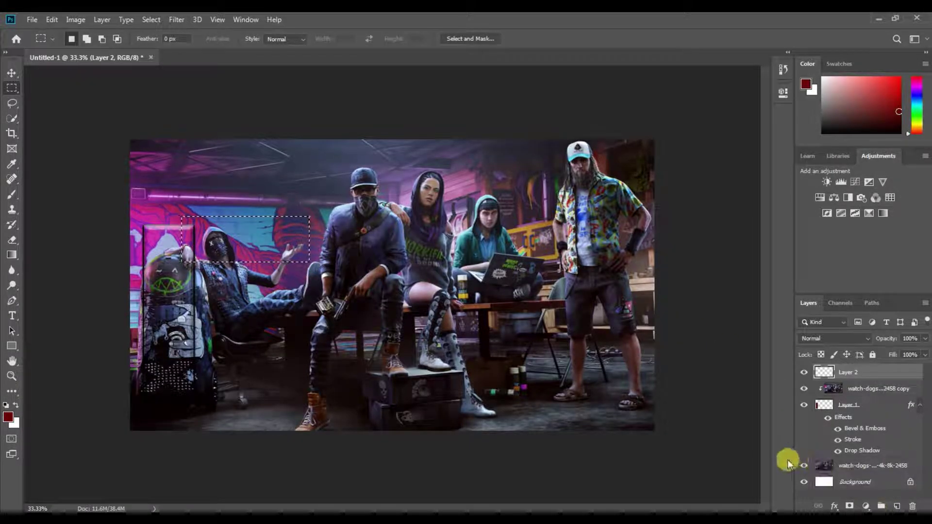
key("alt+Delete")
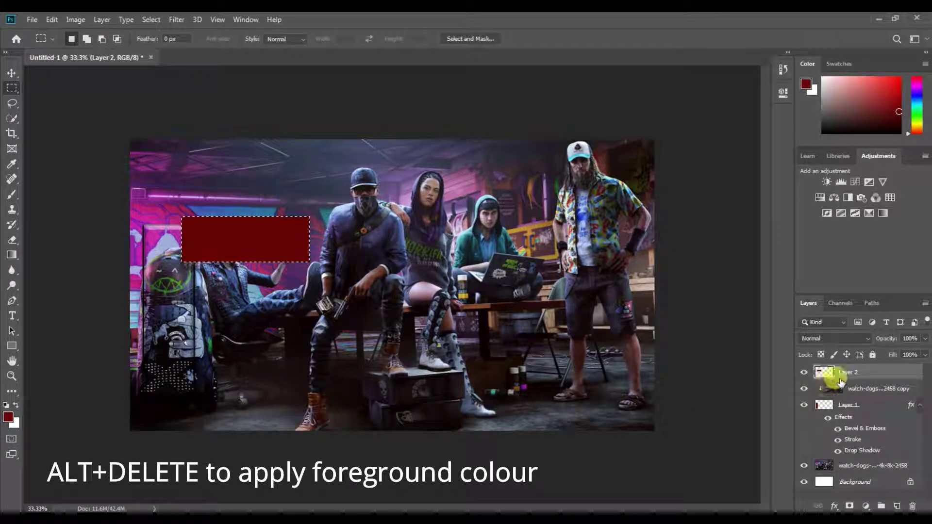
- Apply Bevel & Emboss with Contour and Texture, a Stroke and a Drop Shadow to Layer 2
double_click(884, 372)
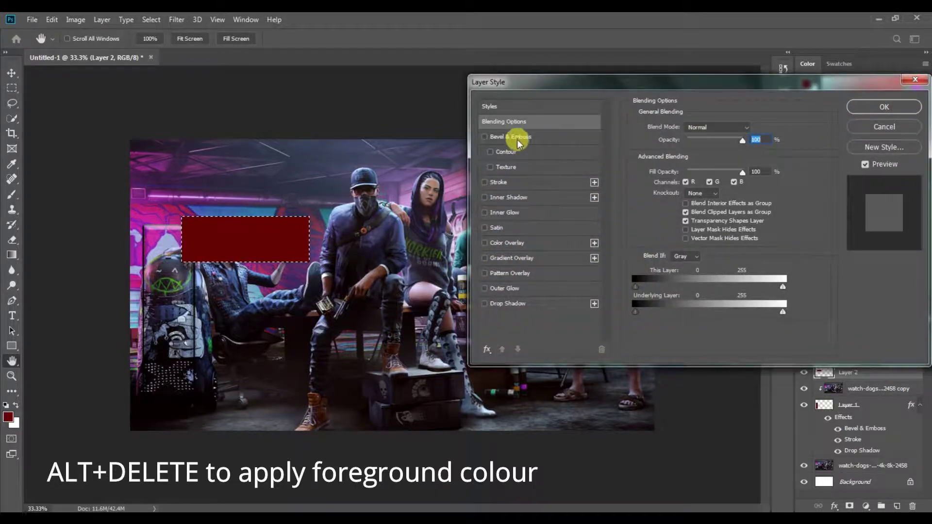
left_click(500, 151)
left_click(504, 167)
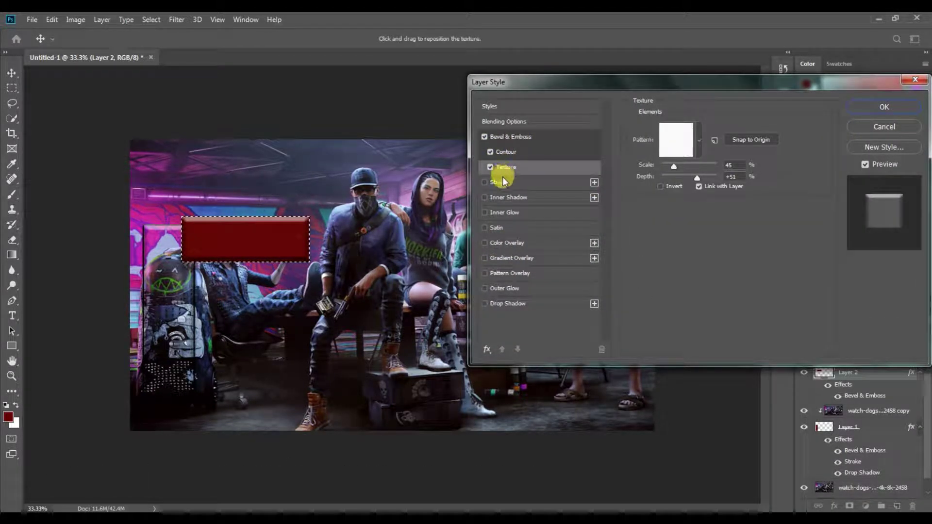
left_click(500, 183)
left_click(505, 303)
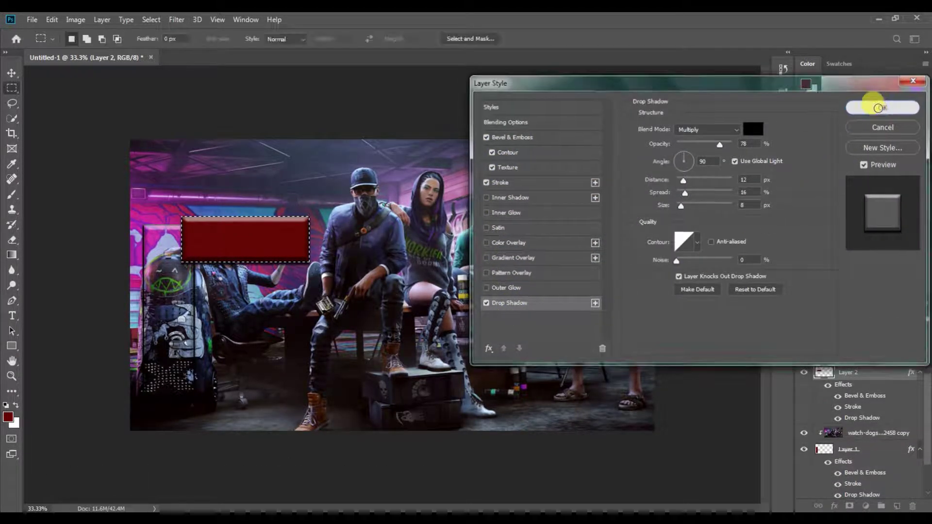
left_click(884, 107)
- Deselect, duplicate the original wallpaper layer to the top of the stack, and clip the copy to Layer 2
scroll(853, 437, "down", 2)
left_click(855, 475)
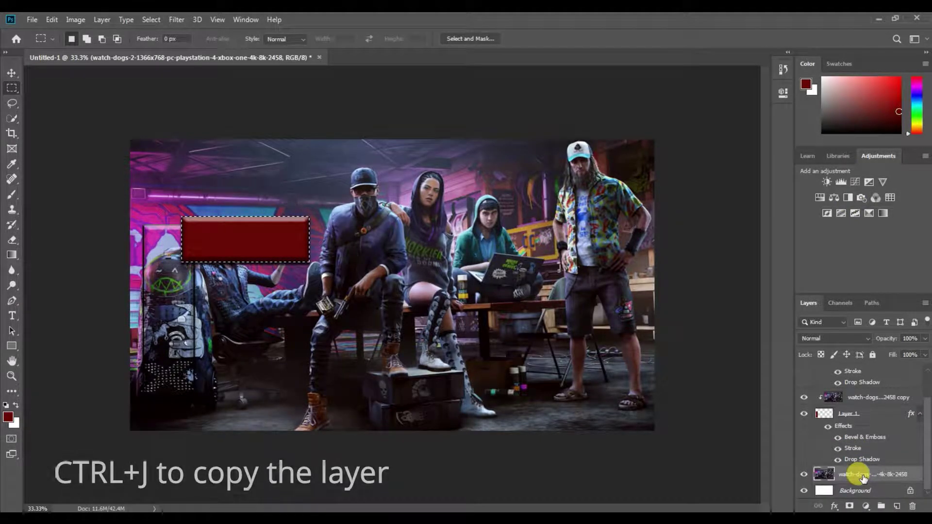
key("ctrl+j")
key("Delete")
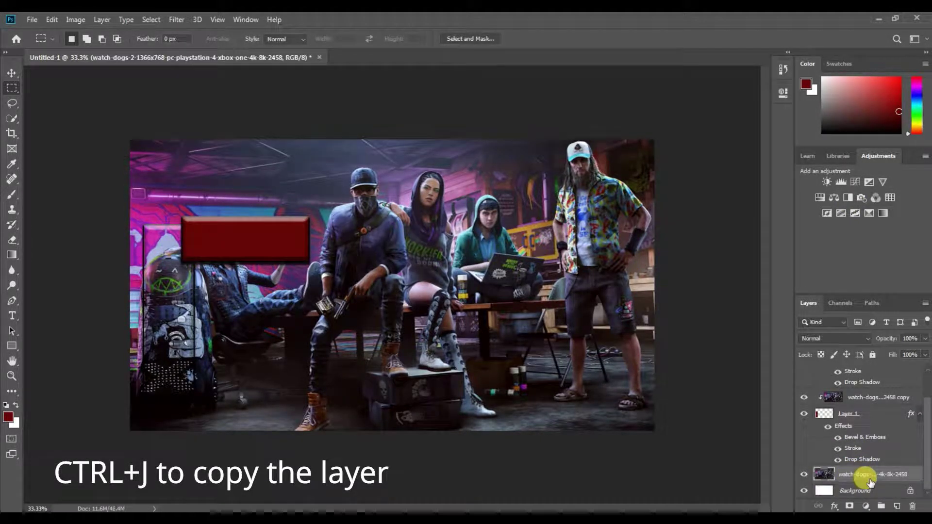
key("ctrl+j")
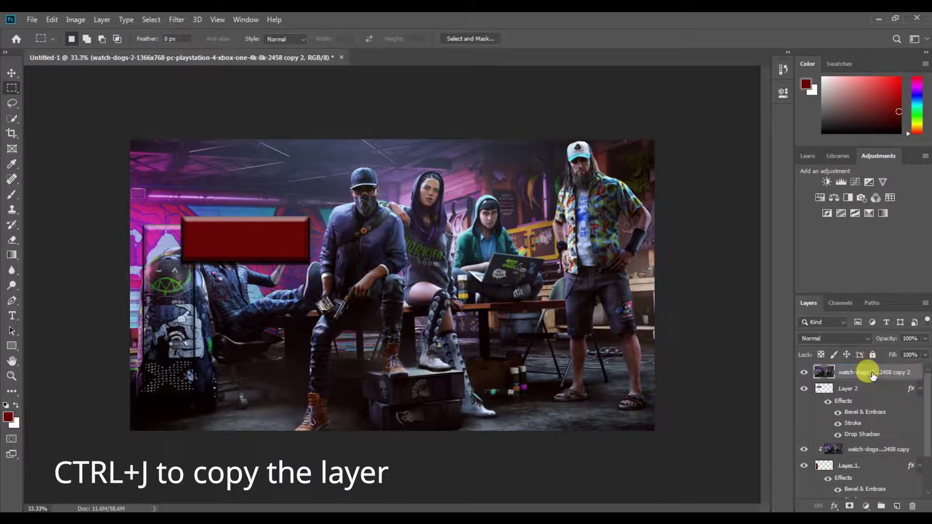
key("ctrl+shift+bracketright")
right_click(871, 371)
left_click(802, 244)
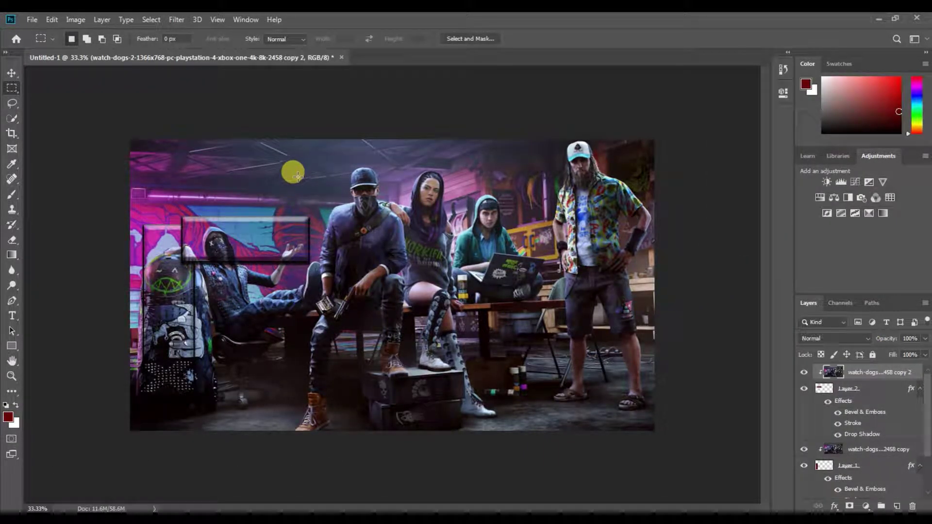
- Select a rectangle around the masked man in the cap and fill it with dark red on a single new layer
left_click_drag(328, 231, 401, 241)
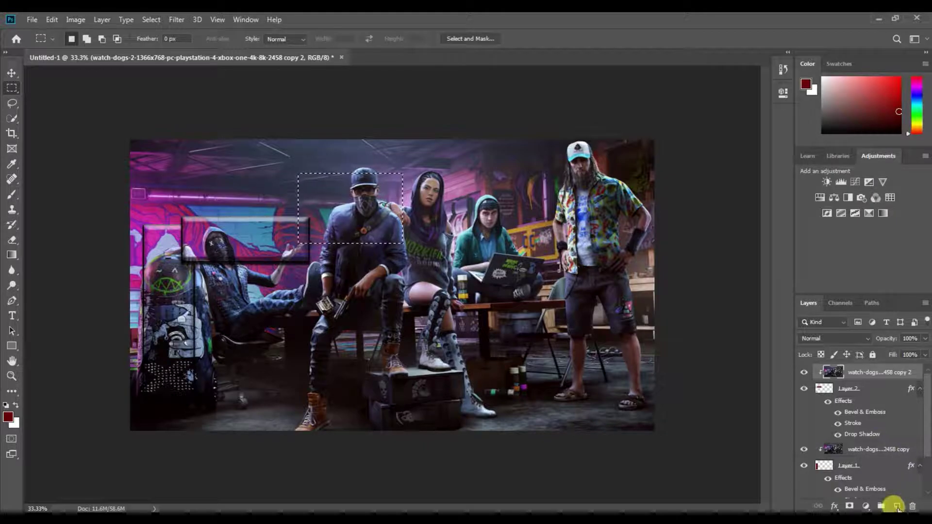
left_click(897, 507)
left_click(897, 507)
left_click(912, 505)
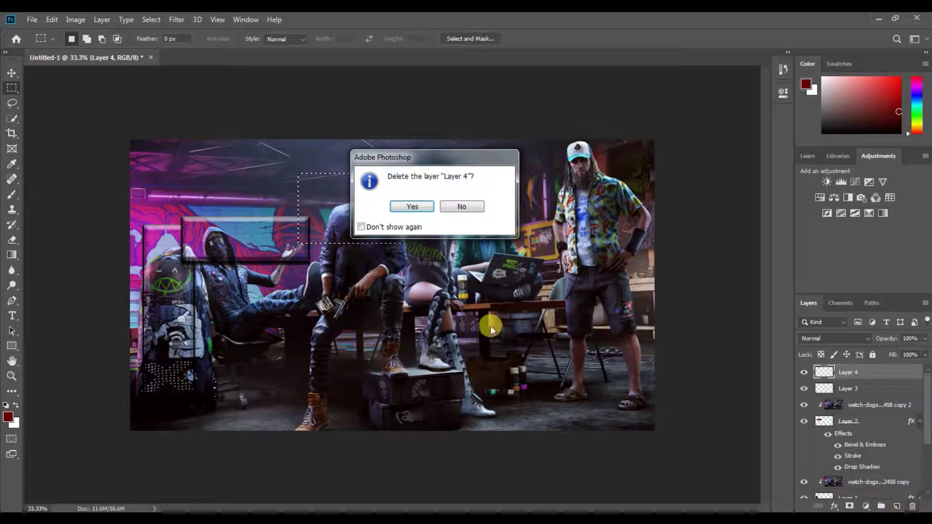
left_click(409, 208)
key("alt+Delete")
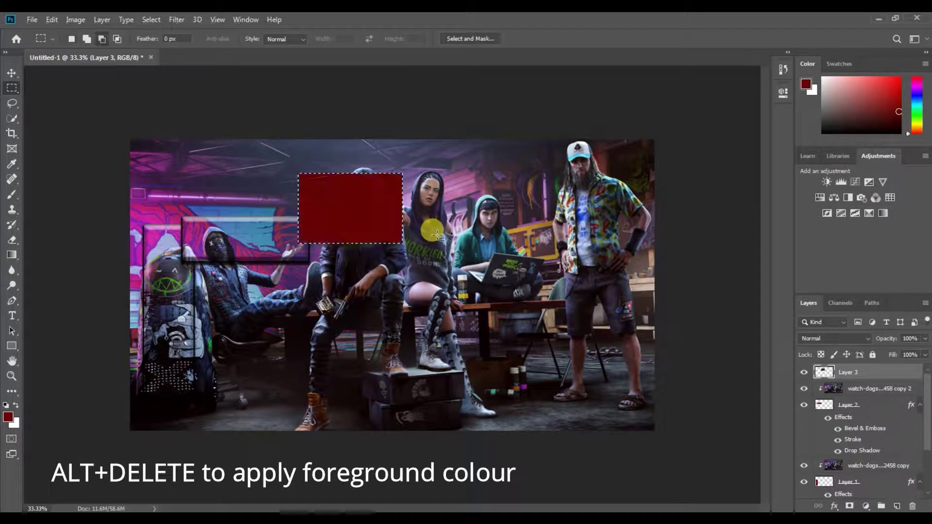
- Apply Bevel & Emboss, a Stroke and a Drop Shadow to Layer 3
double_click(871, 376)
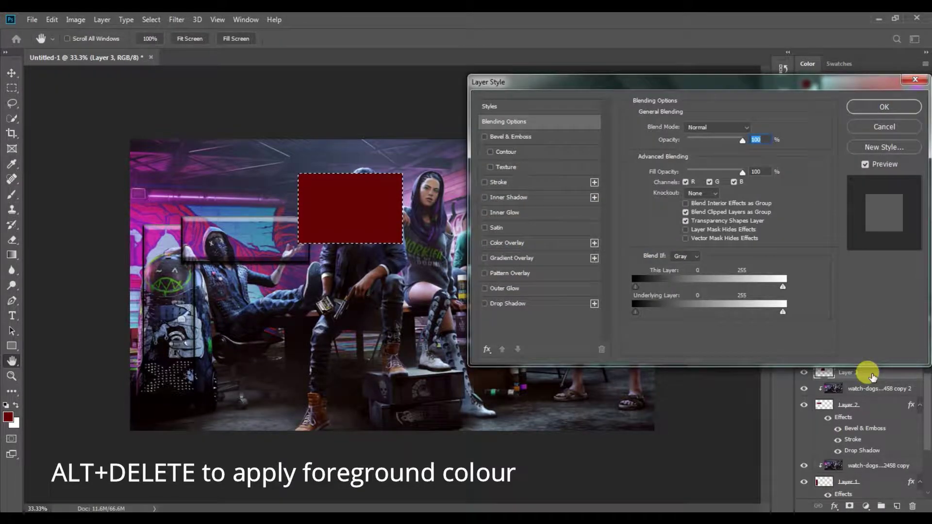
left_click(484, 137)
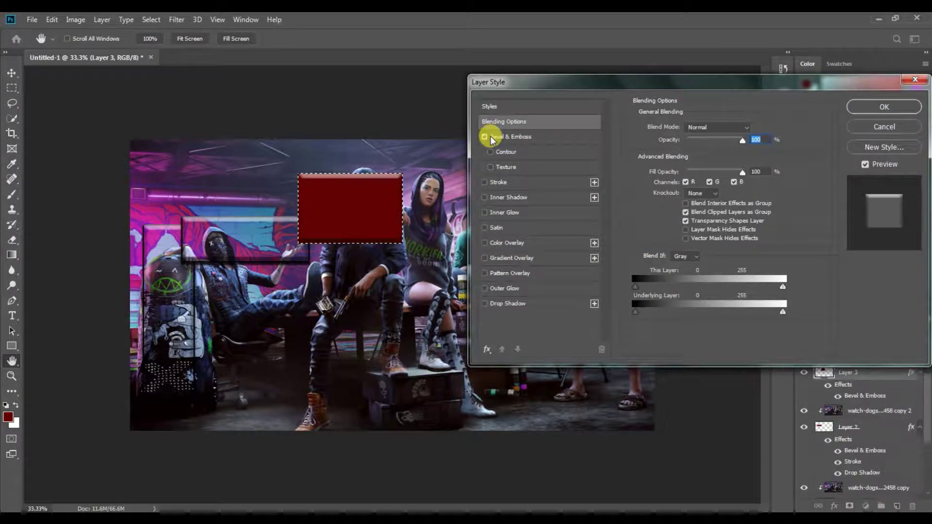
left_click(497, 182)
left_click(499, 303)
left_click(880, 107)
scroll(857, 436, "down", 3)
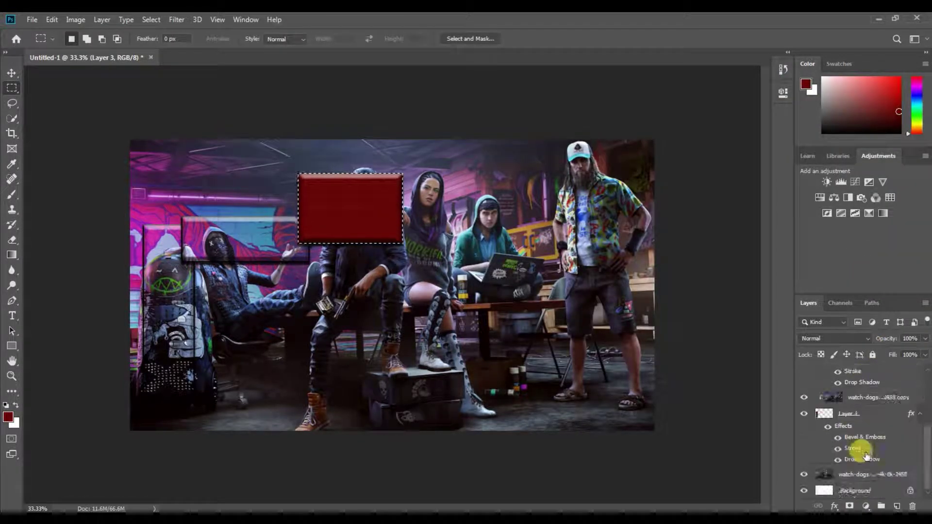
- Duplicate the original wallpaper layer to the top of the stack and clip the copy to Layer 3
left_click(865, 476)
key("ctrl+j")
mouse_move(865, 475)
left_mouse_down()
mouse_move(879, 350)
mouse_move(816, 367)
left_mouse_up()
right_click(815, 367)
left_click(799, 247)
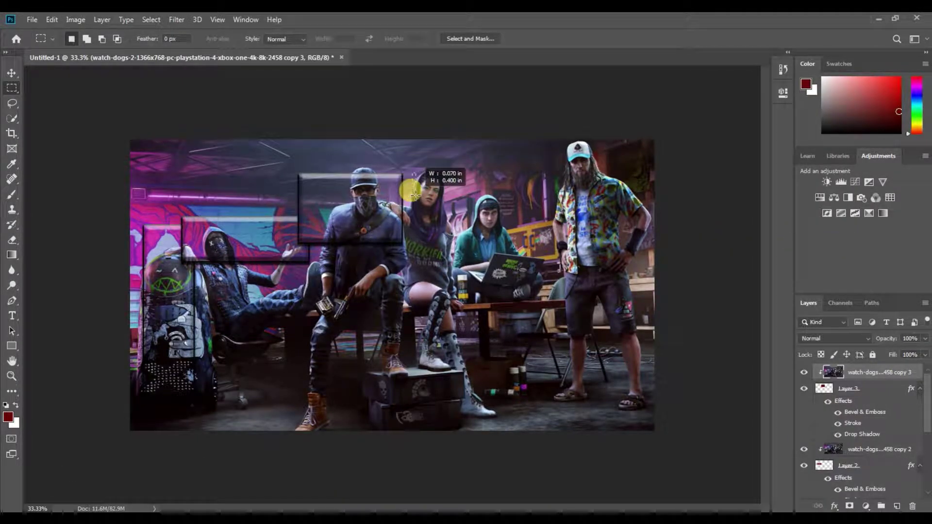
- Select a tall rectangle around the standing woman in the hood and fill it with dark red on a new layer
left_click_drag(392, 161, 452, 382)
left_click(897, 506)
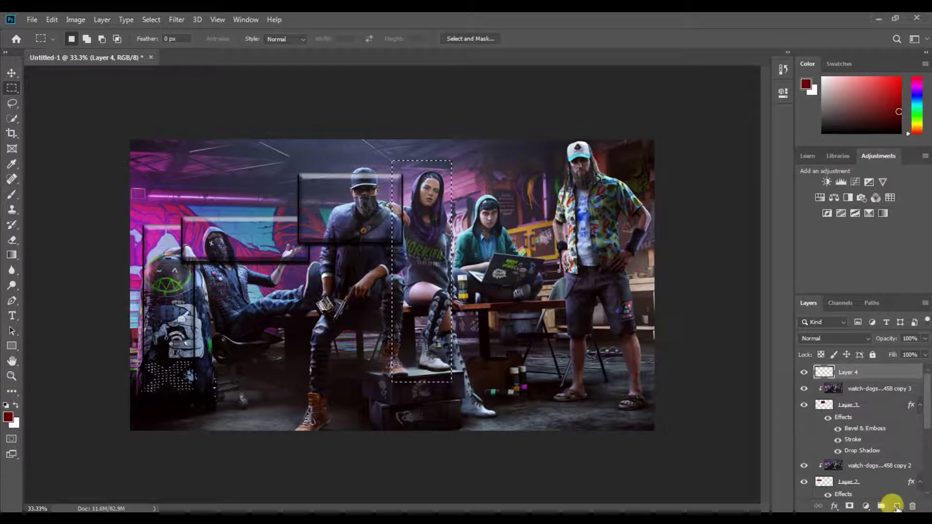
key("alt+Delete")
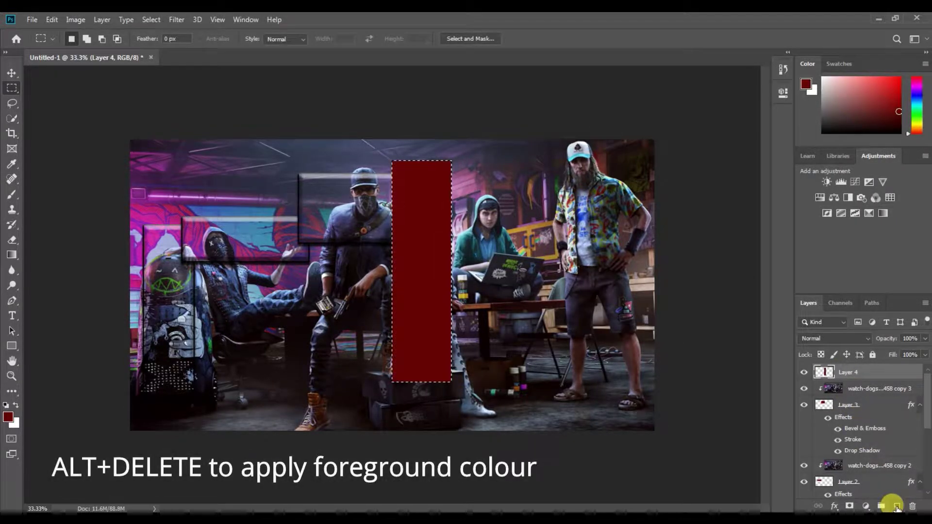
- Apply Bevel & Emboss with Contour and Texture, a Stroke and a Drop Shadow to Layer 4
double_click(861, 371)
left_click(524, 137)
left_click(514, 152)
left_click(513, 167)
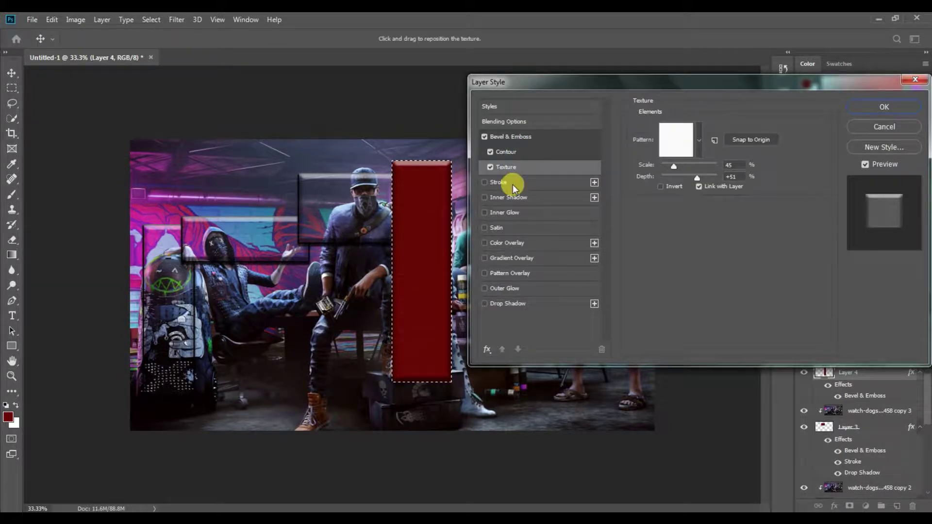
left_click(512, 182)
left_click(516, 307)
left_click(883, 107)
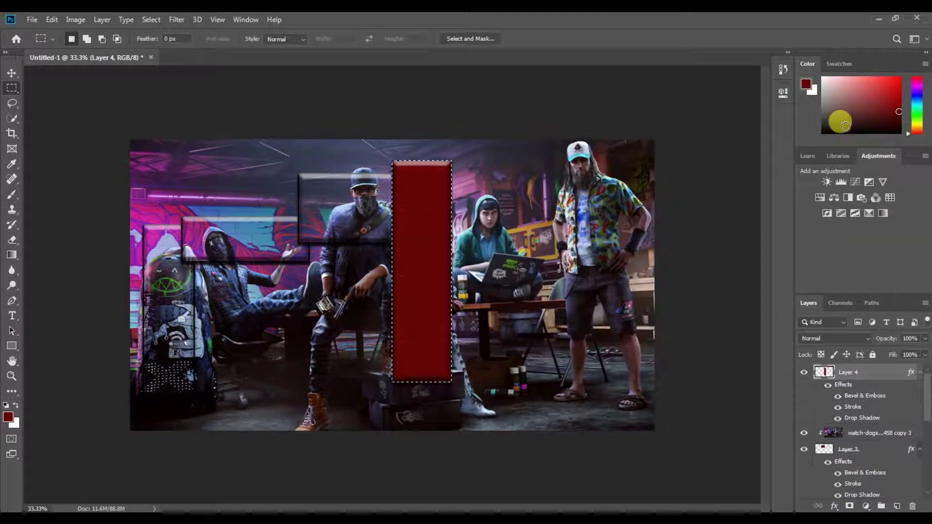
- Duplicate the original wallpaper layer, deselect, move the copy to the top of the stack and clip it to Layer 4
scroll(868, 427, "down", 3)
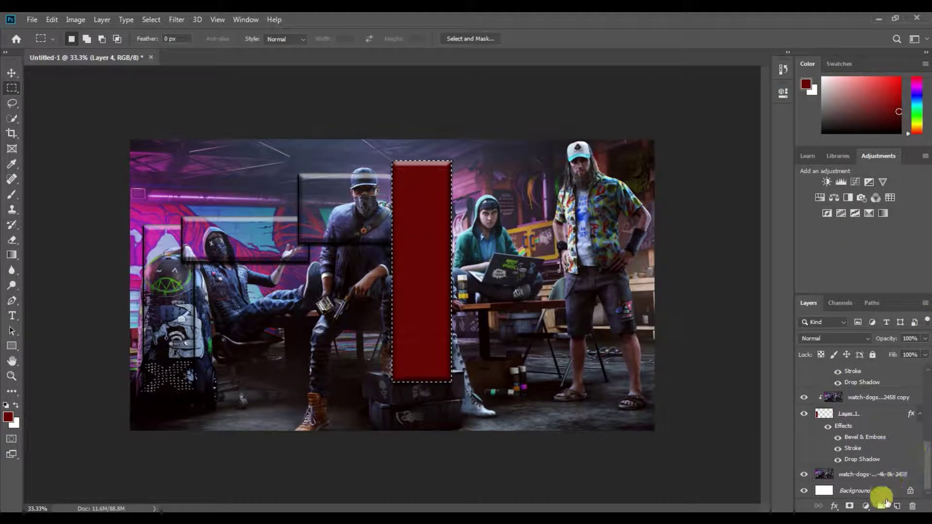
left_click(873, 475)
key("ctrl+j")
key("ctrl+d")
left_click_drag(872, 476, 874, 370)
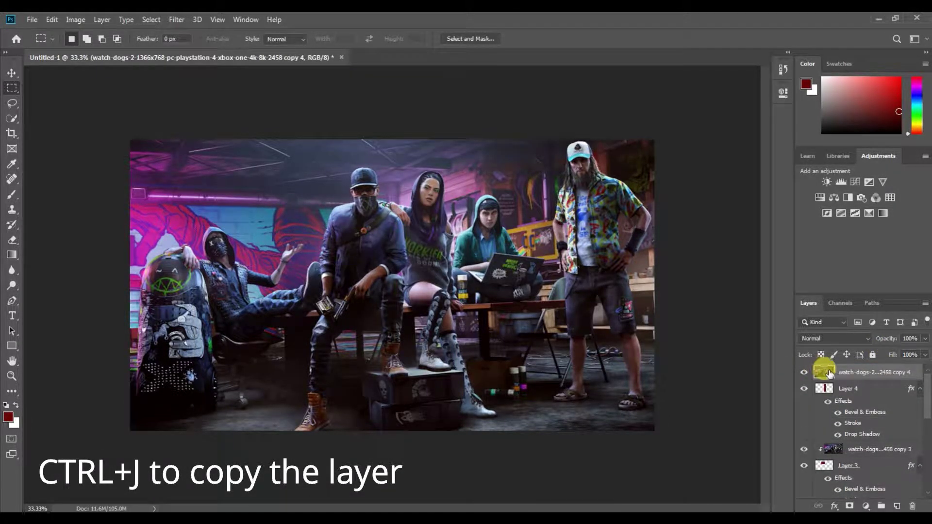
right_click(875, 371)
left_click(763, 243)
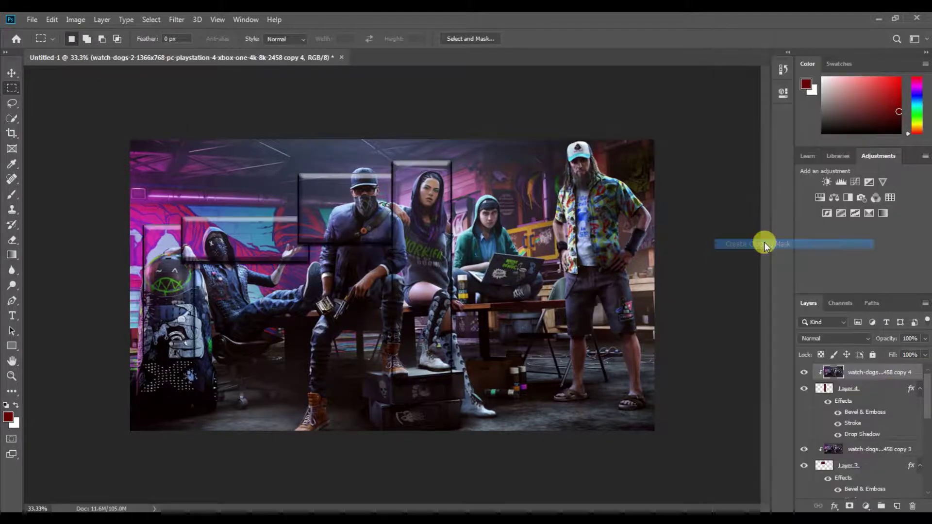
- Select a wide rectangle around the head of the man in the green hoodie and fill it with dark red on a new layer
left_click_drag(438, 187, 536, 243)
left_click(841, 394)
left_click(896, 505)
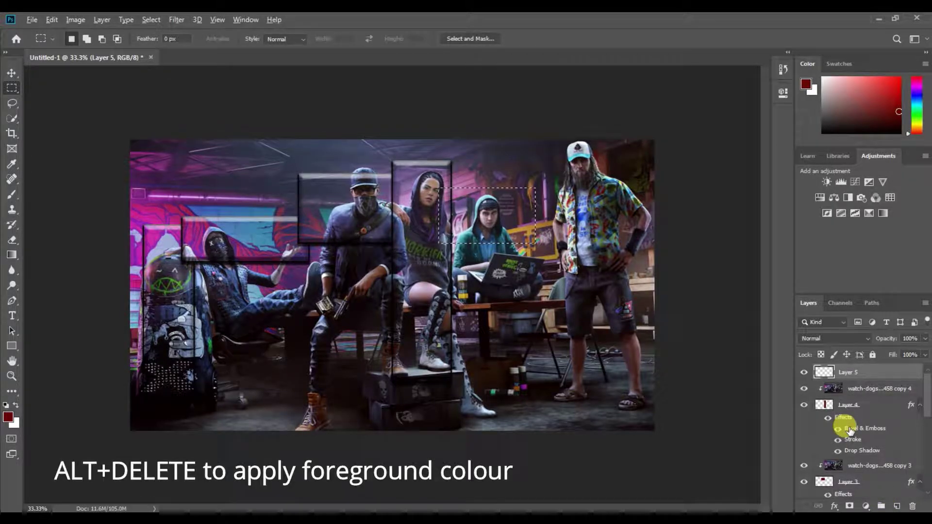
key("alt+Delete")
- Apply Bevel & Emboss with Contour and Texture, a Stroke and a Drop Shadow to Layer 5
double_click(904, 373)
left_click(509, 137)
left_click(505, 152)
left_click(505, 166)
left_click(499, 182)
left_click(515, 305)
left_click(884, 107)
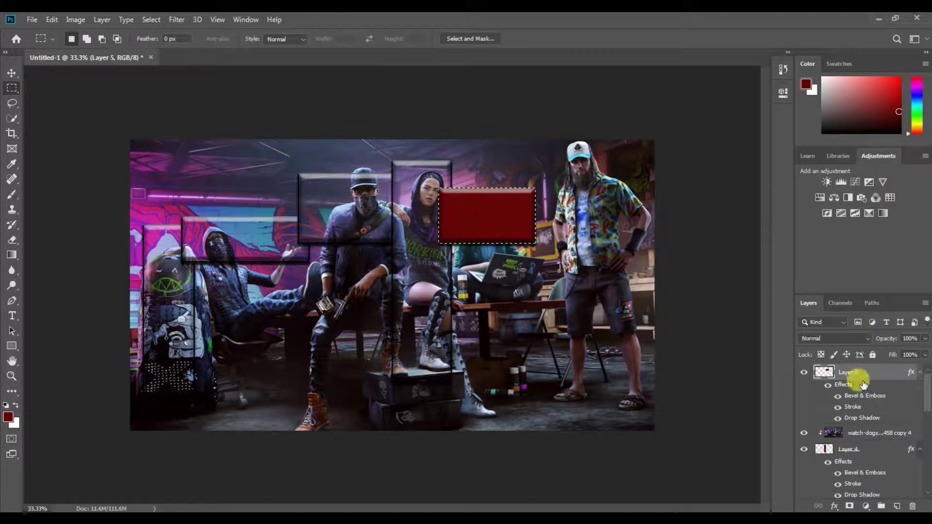
- Duplicate the original wallpaper layer to the top of the stack and clip the copy to Layer 5
scroll(858, 437, "down", 5)
left_click(868, 478)
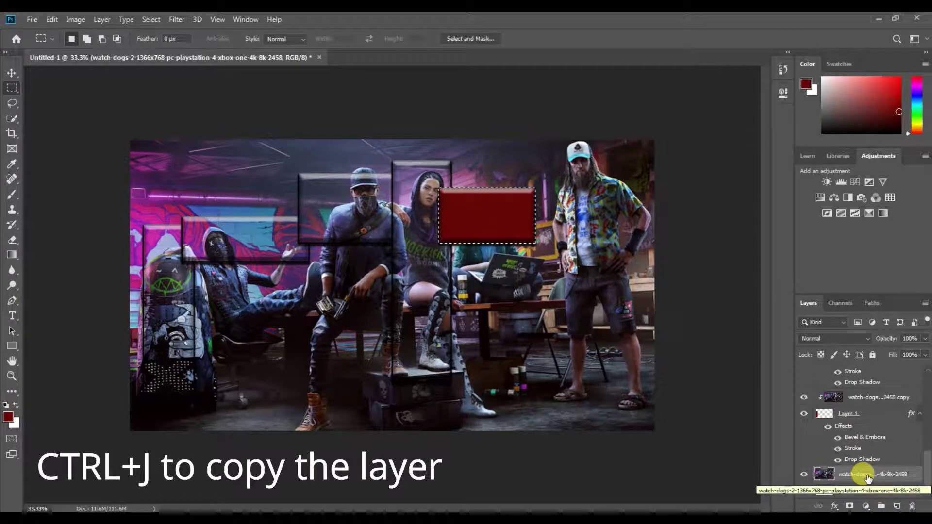
key("ctrl+j")
left_click_drag(867, 478, 890, 367)
right_click(890, 372)
left_click(771, 243)
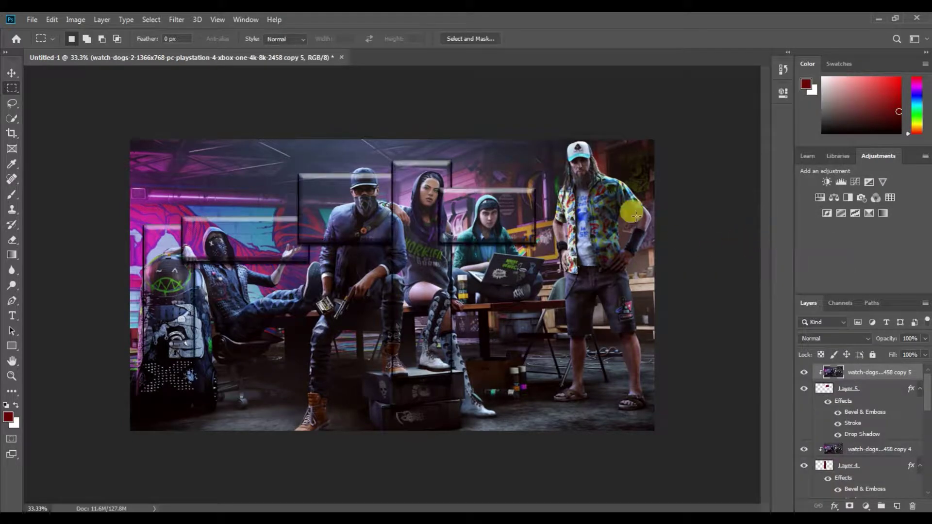
- Select a tall rectangle over the bearded man in the floral shirt and fill it with dark red on a new layer
left_click_drag(560, 142, 631, 418)
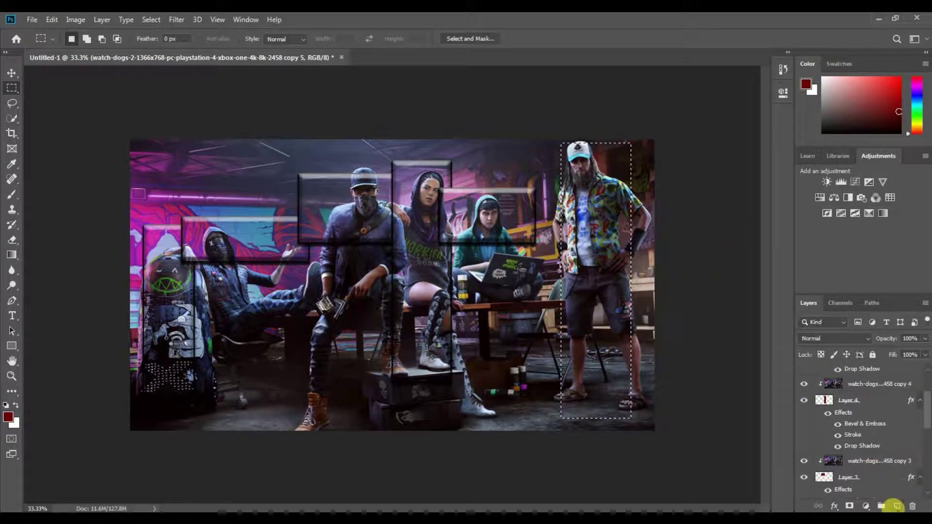
left_click(896, 506)
key("alt+Delete")
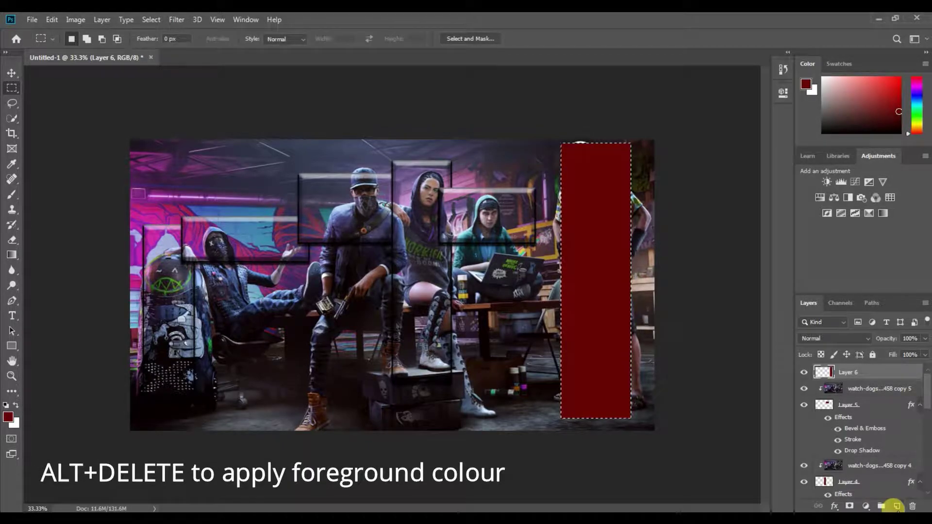
- Apply Bevel & Emboss with Contour and Texture, a Stroke and a Drop Shadow to Layer 6
double_click(877, 373)
left_click(512, 137)
left_click(517, 153)
left_click(507, 167)
left_click(499, 183)
left_click(525, 303)
left_click(884, 112)
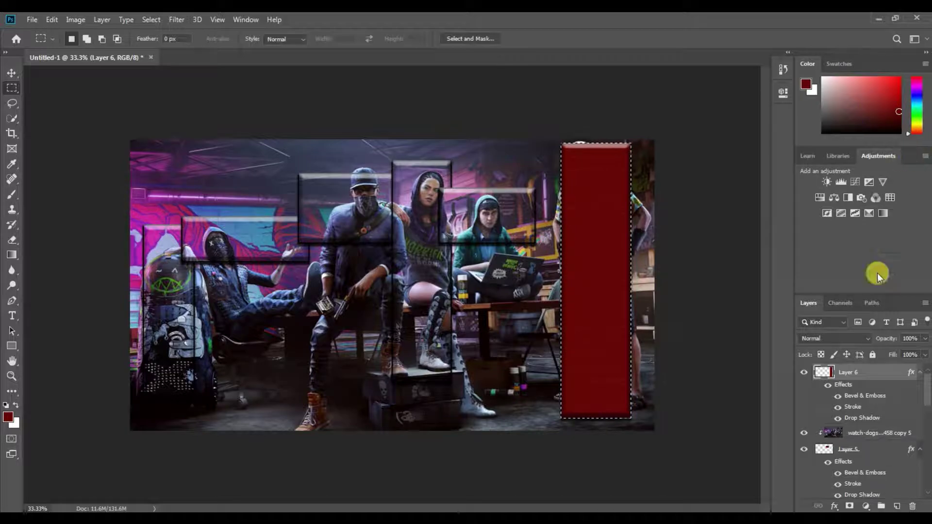
- Duplicate the original wallpaper layer to the top of the stack and clip the copy to Layer 6
scroll(859, 437, "down", 8)
left_click(864, 476)
key("ctrl+j")
left_click_drag(863, 477, 865, 365)
right_click(847, 371)
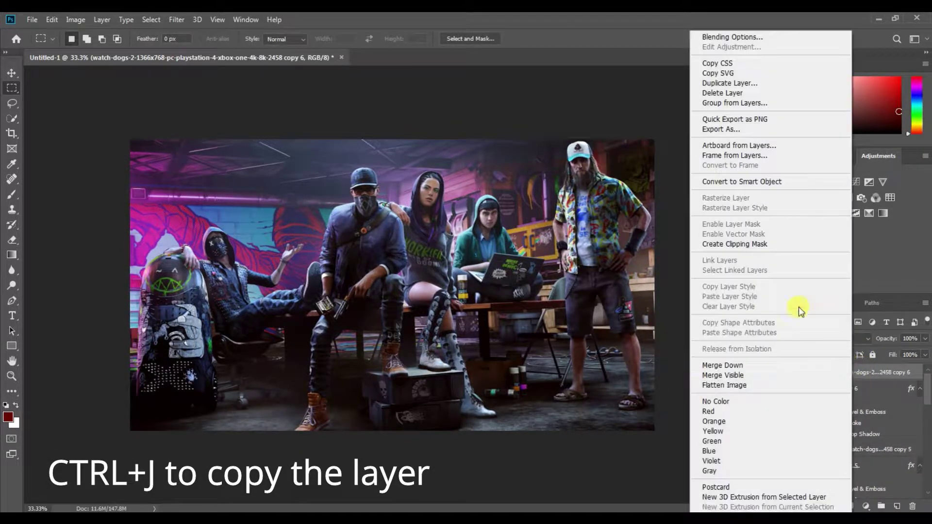
left_click(752, 244)
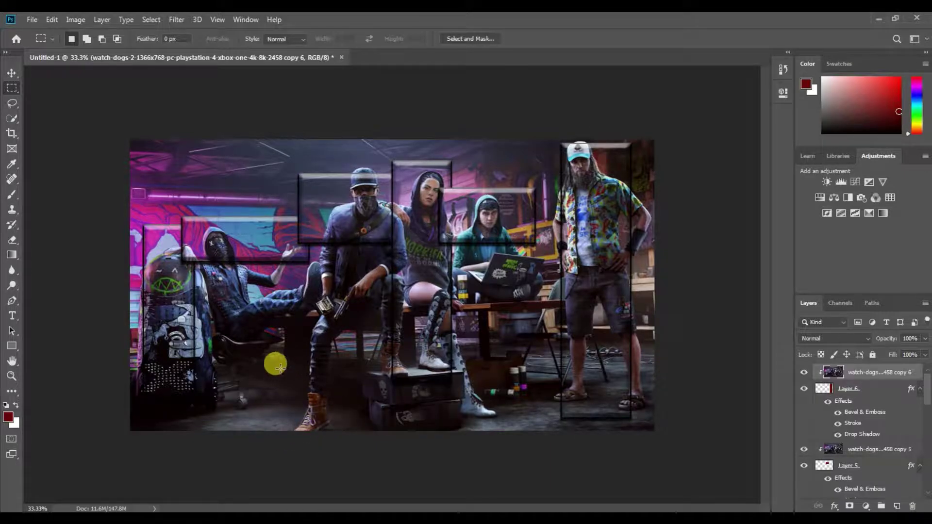
- Select a wide rectangle around the capped man's boots at the image's lower edge and fill it with dark red on a new layer
left_click_drag(263, 352, 412, 431)
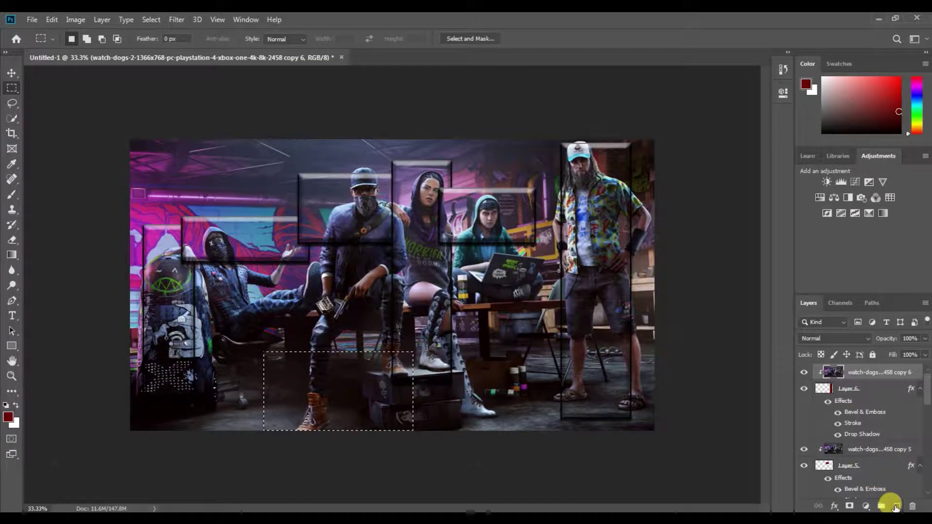
left_click(895, 507)
key("alt+Delete")
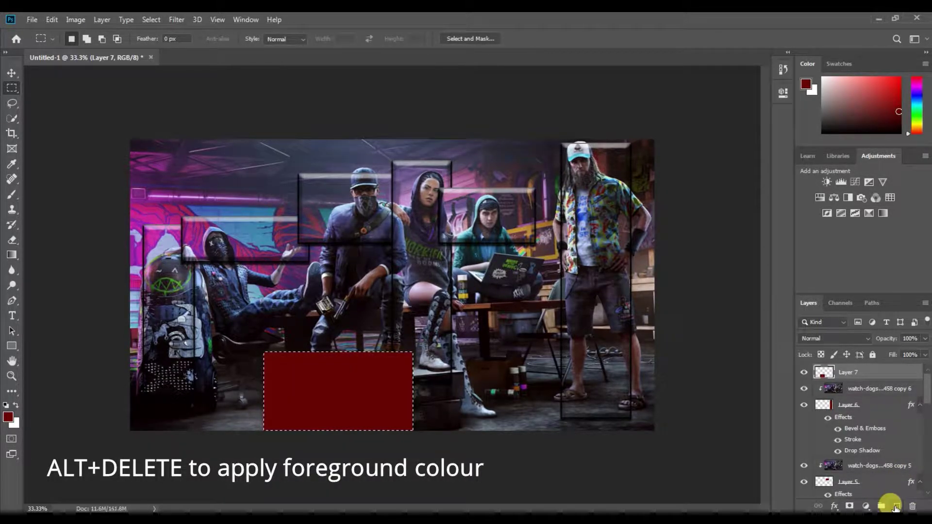
- Apply Bevel & Emboss with Contour and Texture, a Stroke and a Drop Shadow to Layer 7
double_click(872, 374)
left_click(510, 137)
left_click(505, 152)
left_click(506, 167)
left_click(498, 182)
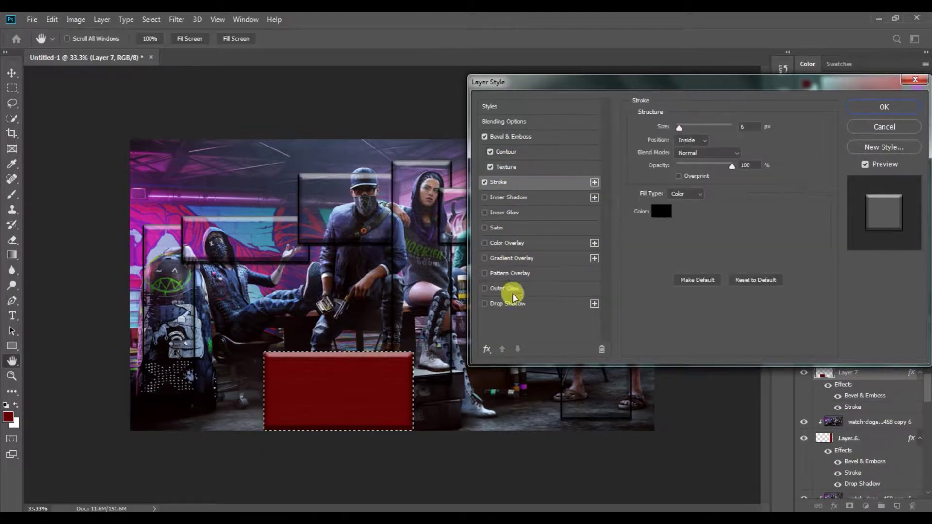
left_click(510, 303)
left_click(880, 106)
- Duplicate the original wallpaper layer to the top of the stack and clip the copy to Layer 7
scroll(859, 437, "down", 5)
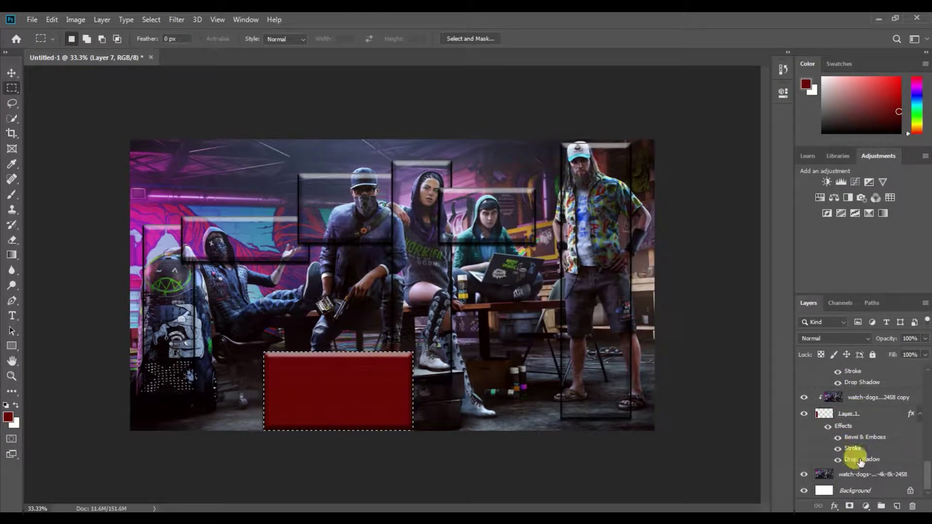
left_click(852, 474)
key("ctrl+j")
left_click_drag(852, 474, 874, 370)
right_click(868, 372)
left_click(769, 242)
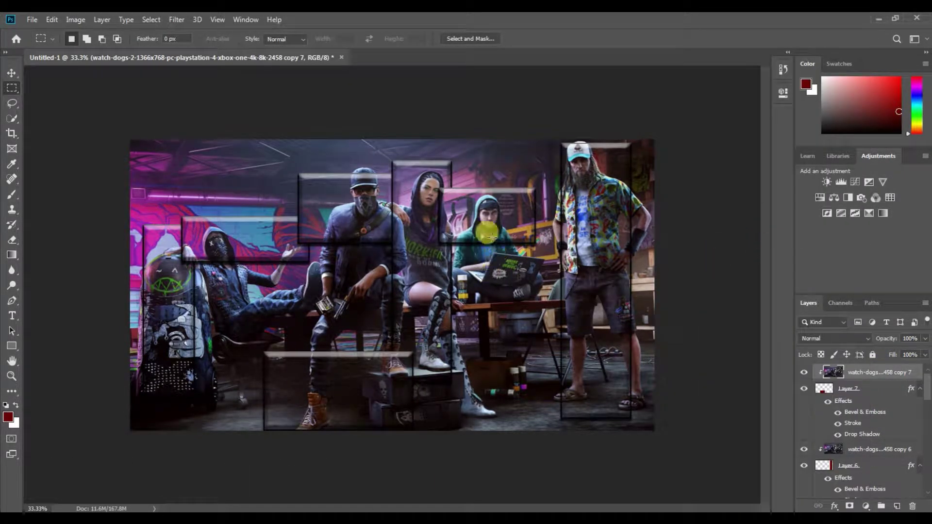
- Select a small upright rectangle around the laptop and fill it with dark red on a new layer
left_click_drag(486, 232, 534, 301)
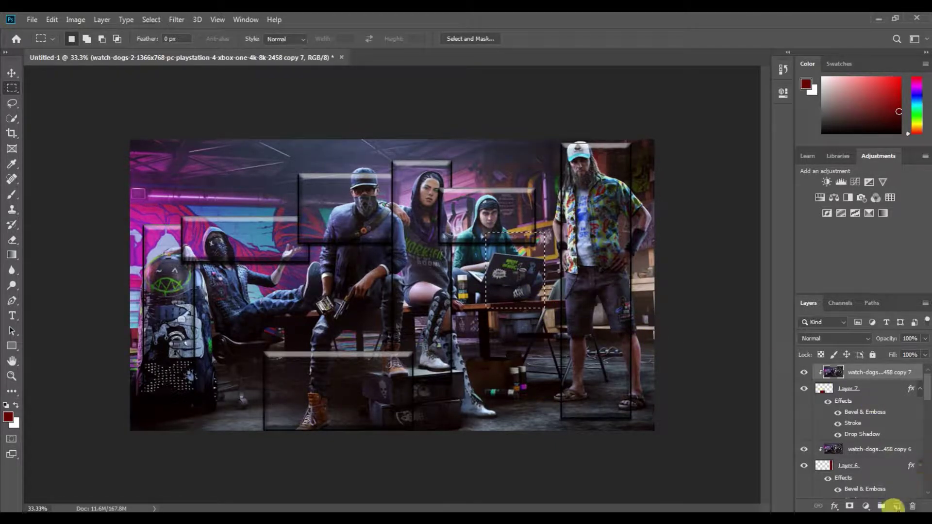
left_click(897, 507)
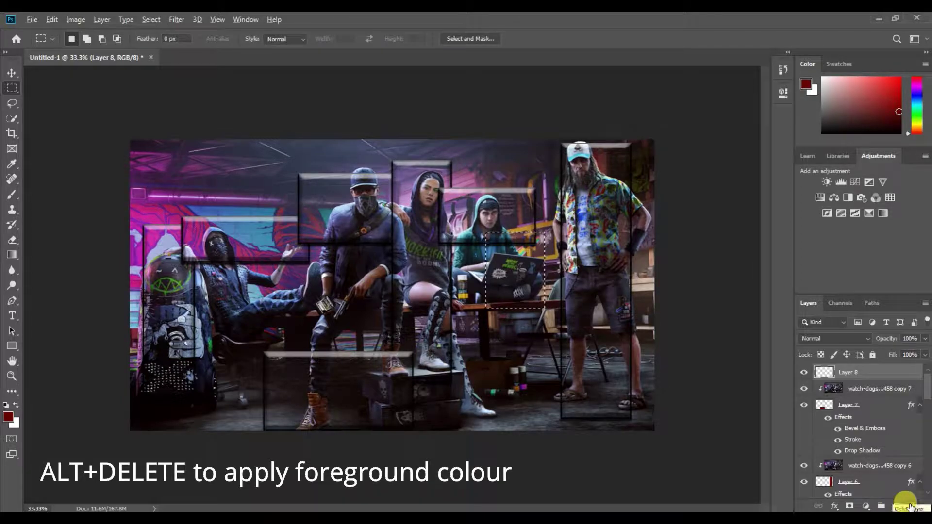
key("alt+Delete")
- Apply Bevel & Emboss with Contour and Texture, a Stroke and a Drop Shadow to Layer 8
left_click(485, 136)
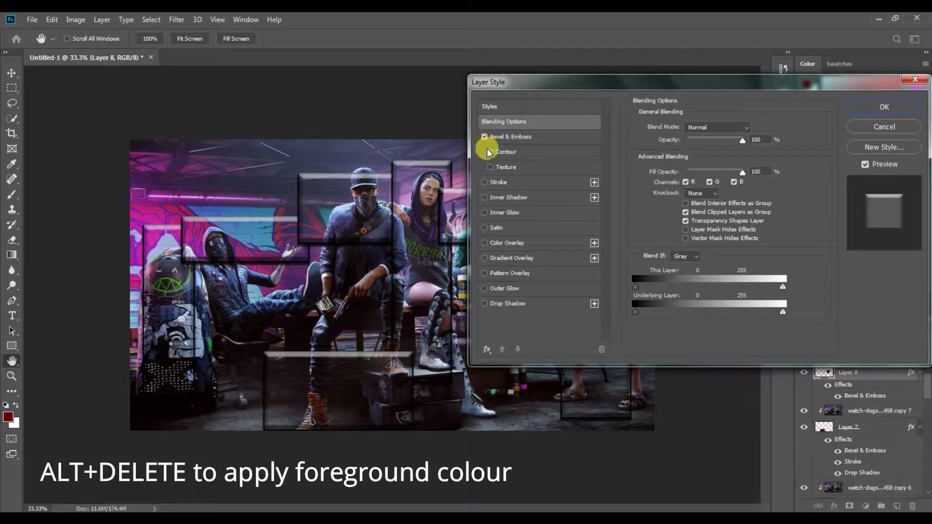
left_click(489, 152)
left_click(489, 167)
left_click(486, 182)
left_click(513, 307)
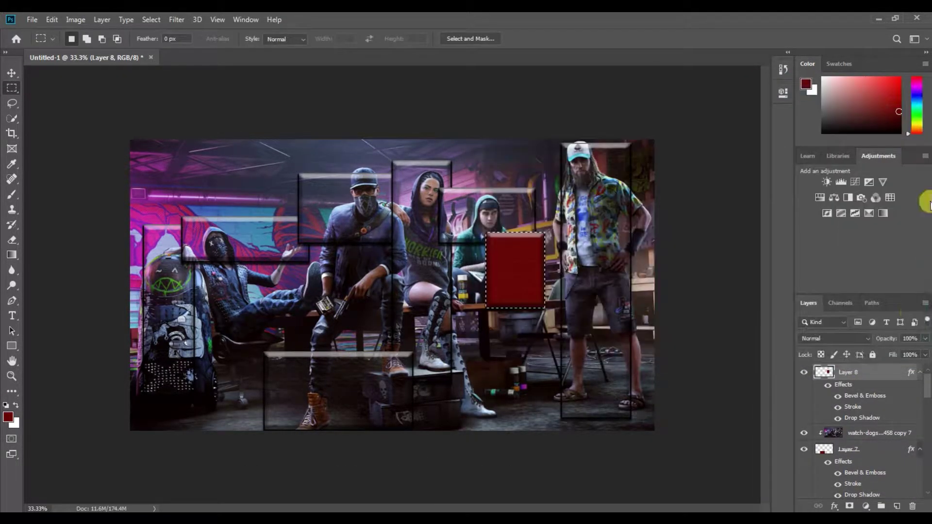
- Duplicate the original wallpaper layer to the top of the stack and clip the copy to Layer 8
scroll(890, 412, "down", 3)
left_click(889, 478)
key("ctrl+j")
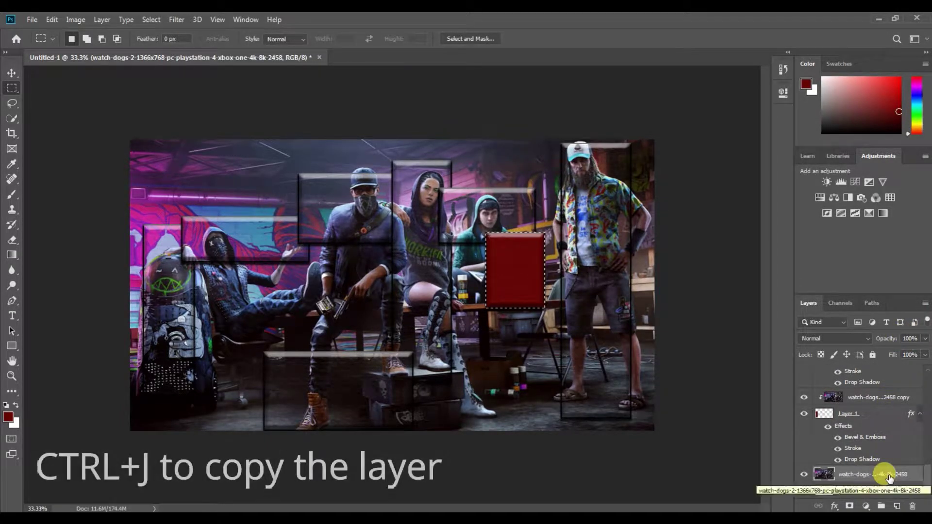
left_click_drag(889, 478, 882, 370)
right_click(869, 370)
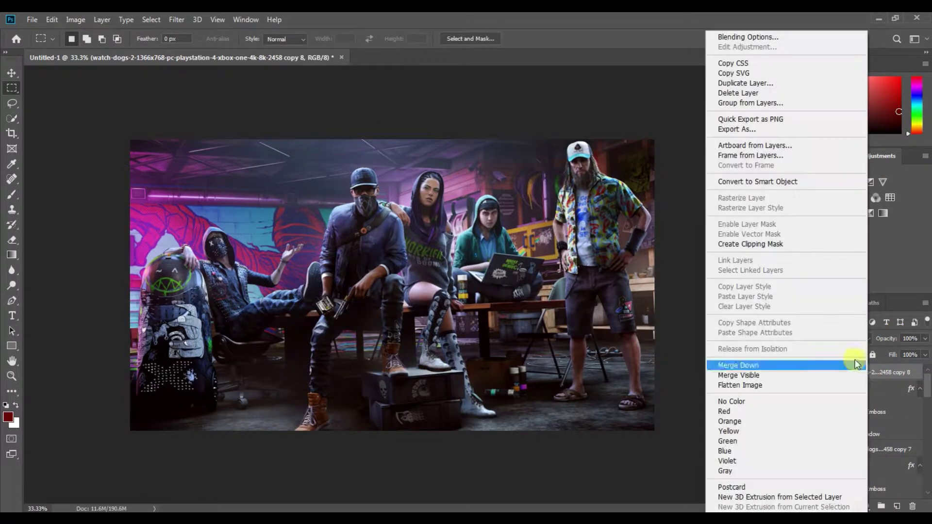
left_click(798, 245)
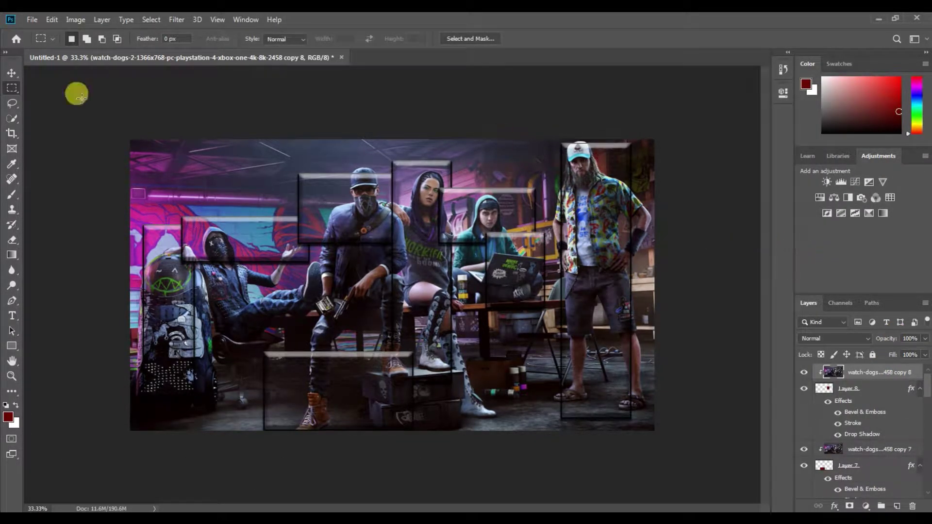
- Desaturate the original wallpaper layer just above the Background
scroll(902, 406, "down", 10)
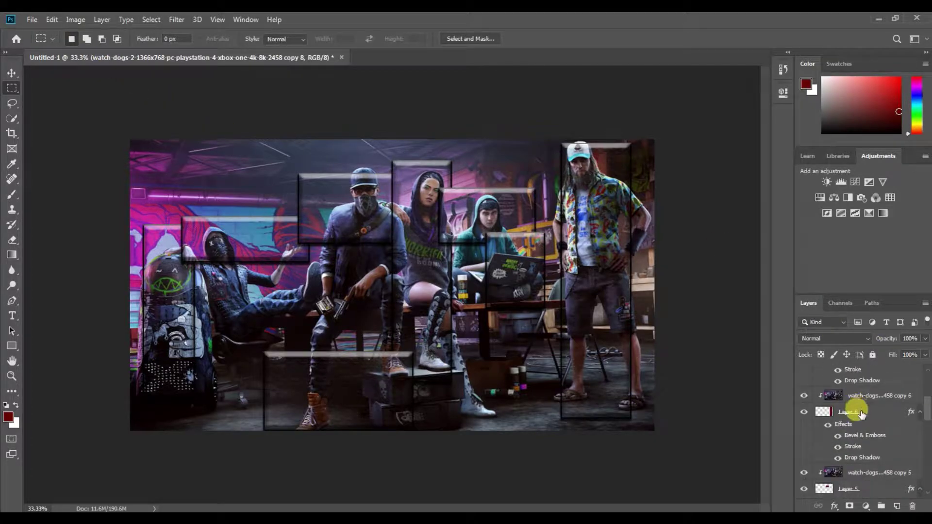
scroll(854, 462, "down", 8)
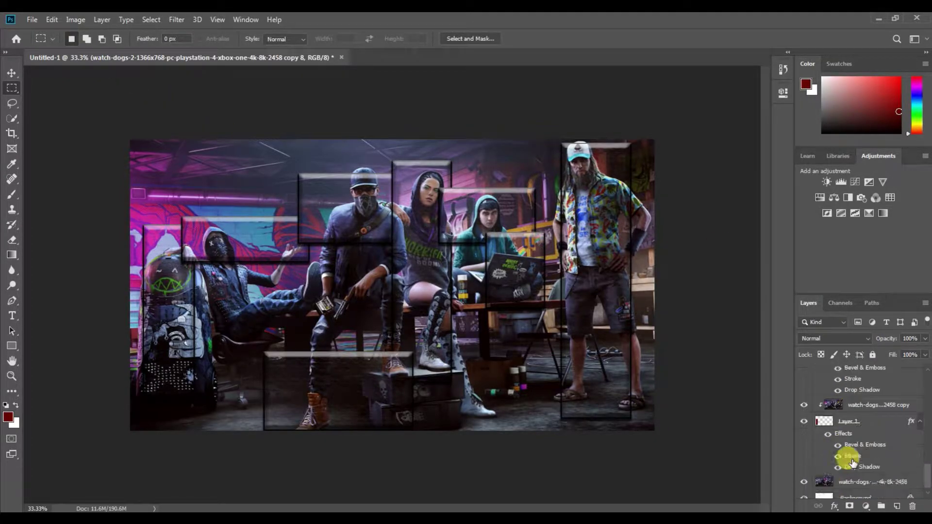
left_click(851, 474)
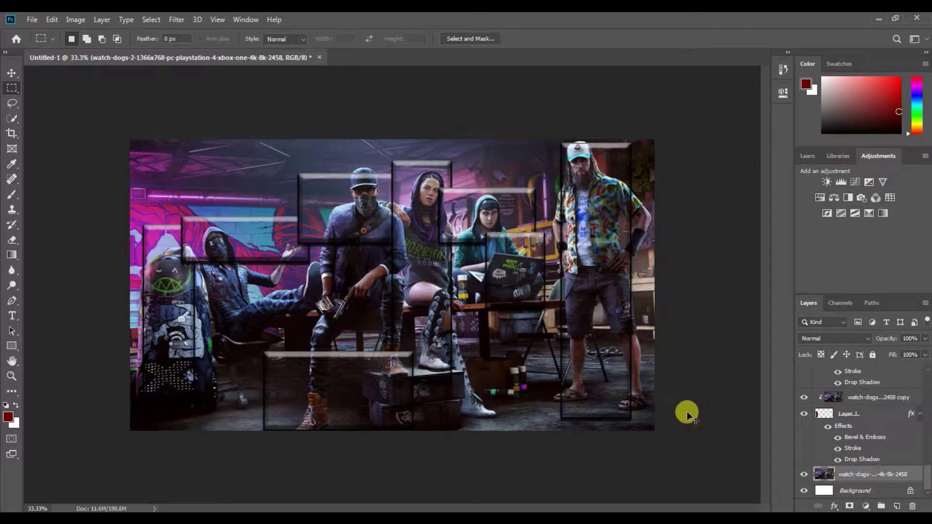
left_click(76, 20)
mouse_move(89, 50)
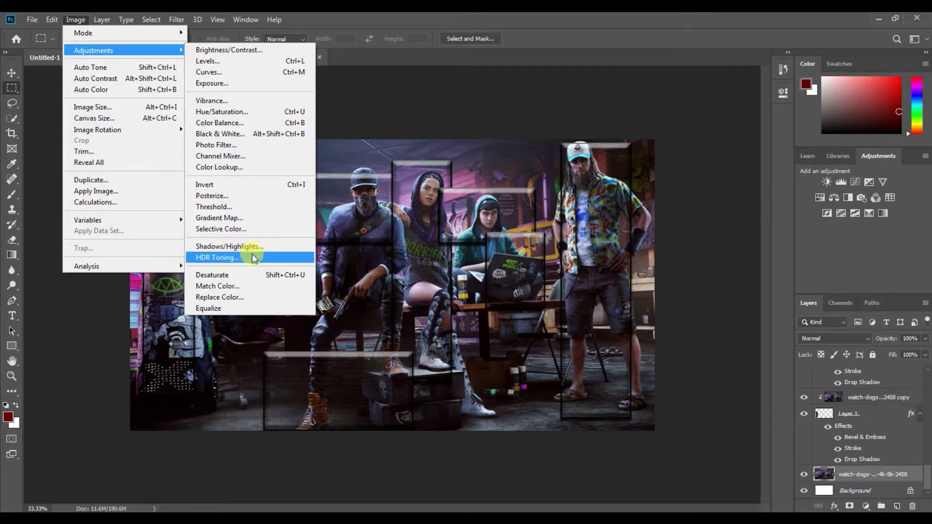
left_click(255, 275)
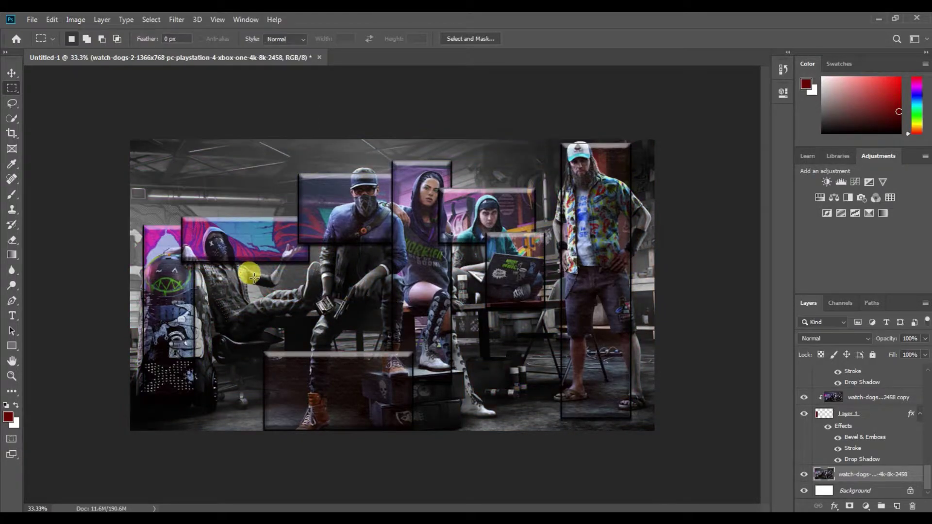